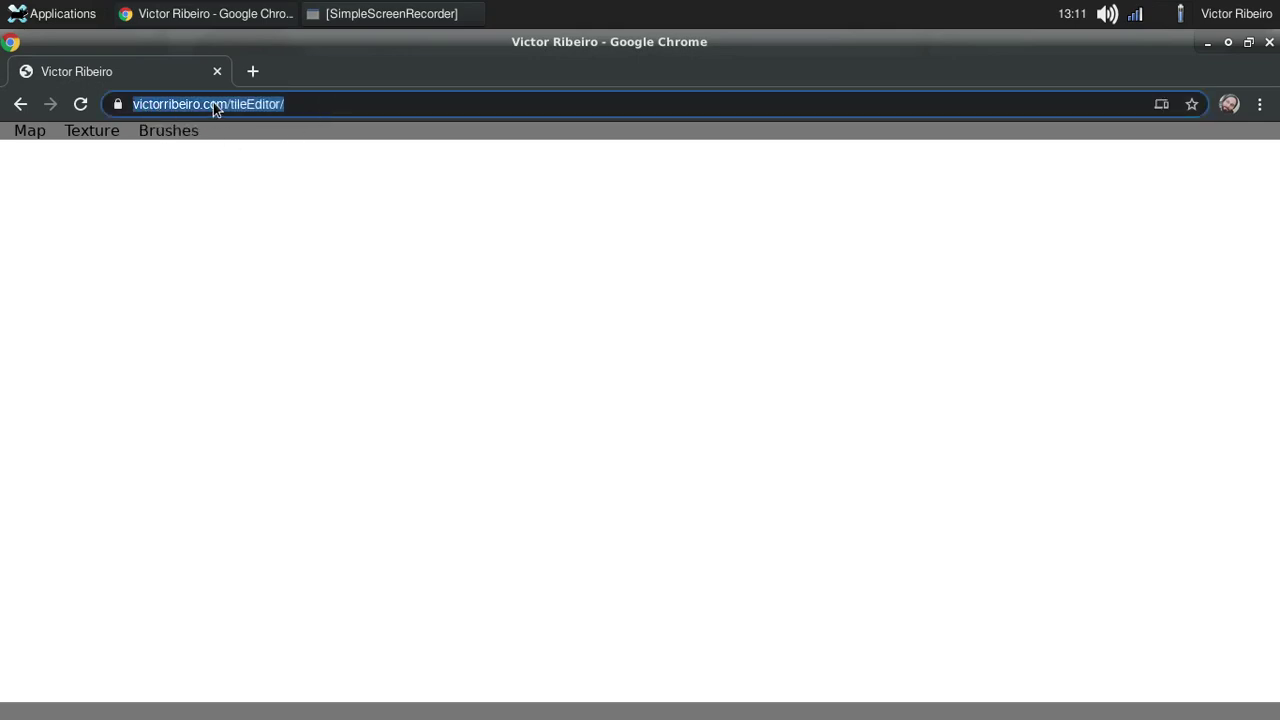
- Start a new map with width 10, height 10 and tile size 16
click(221, 235)
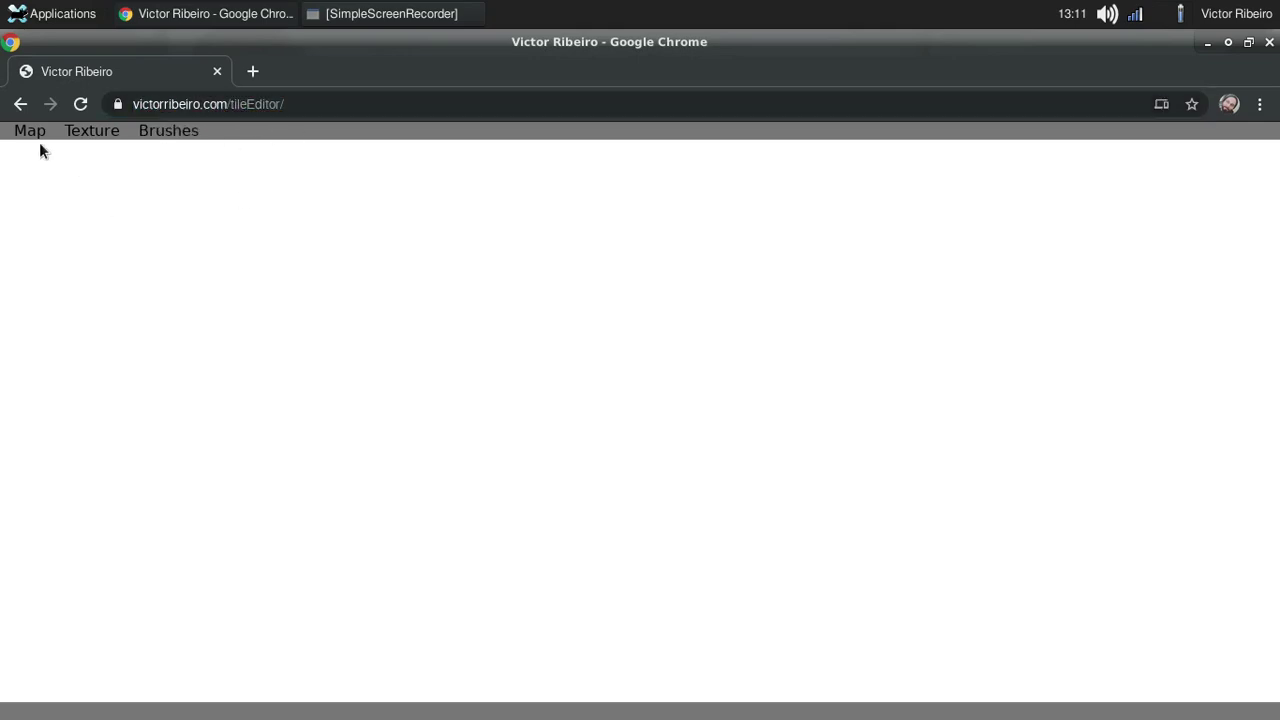
click(33, 150)
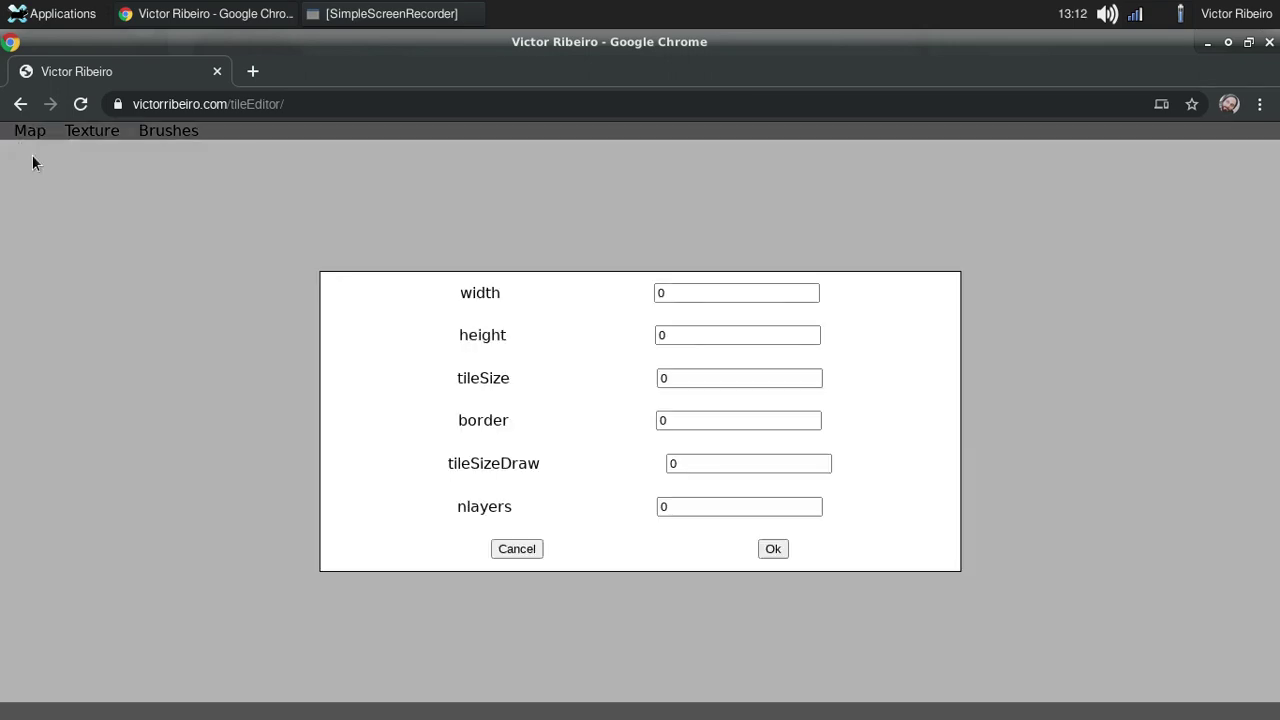
double_click(712, 290)
text(10)
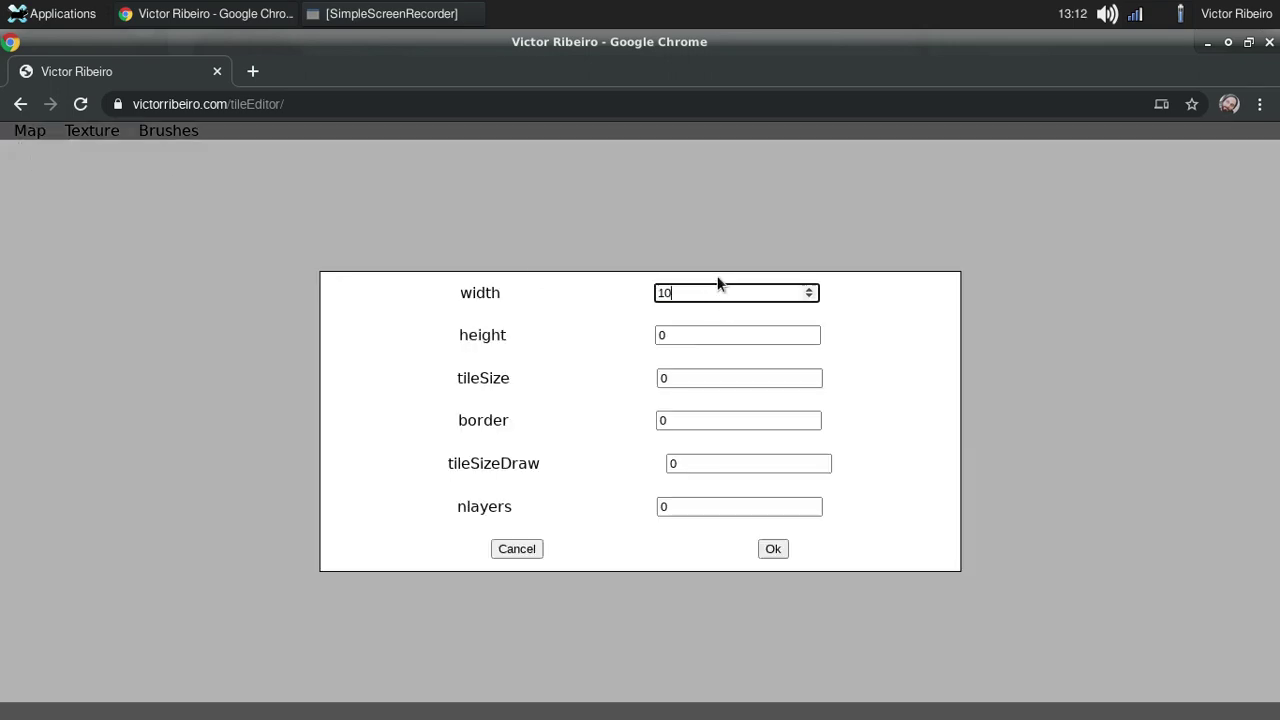
key(Tab)
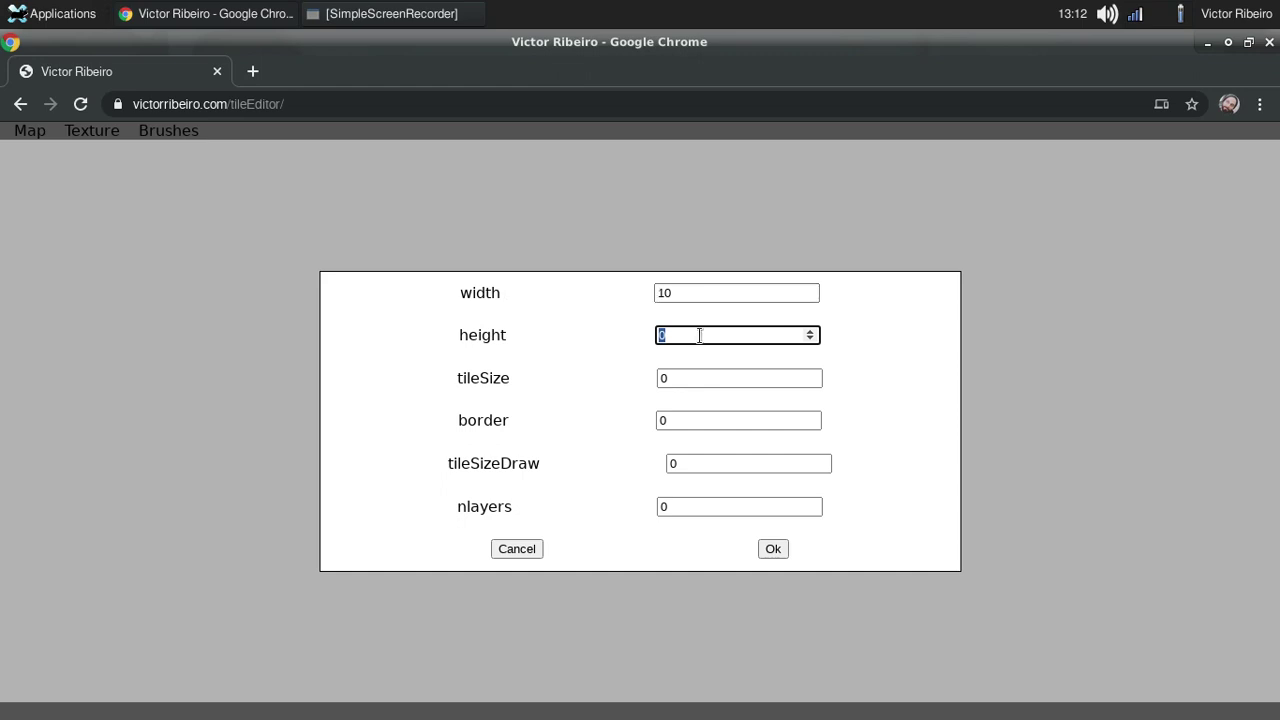
text(10)
key(Tab)
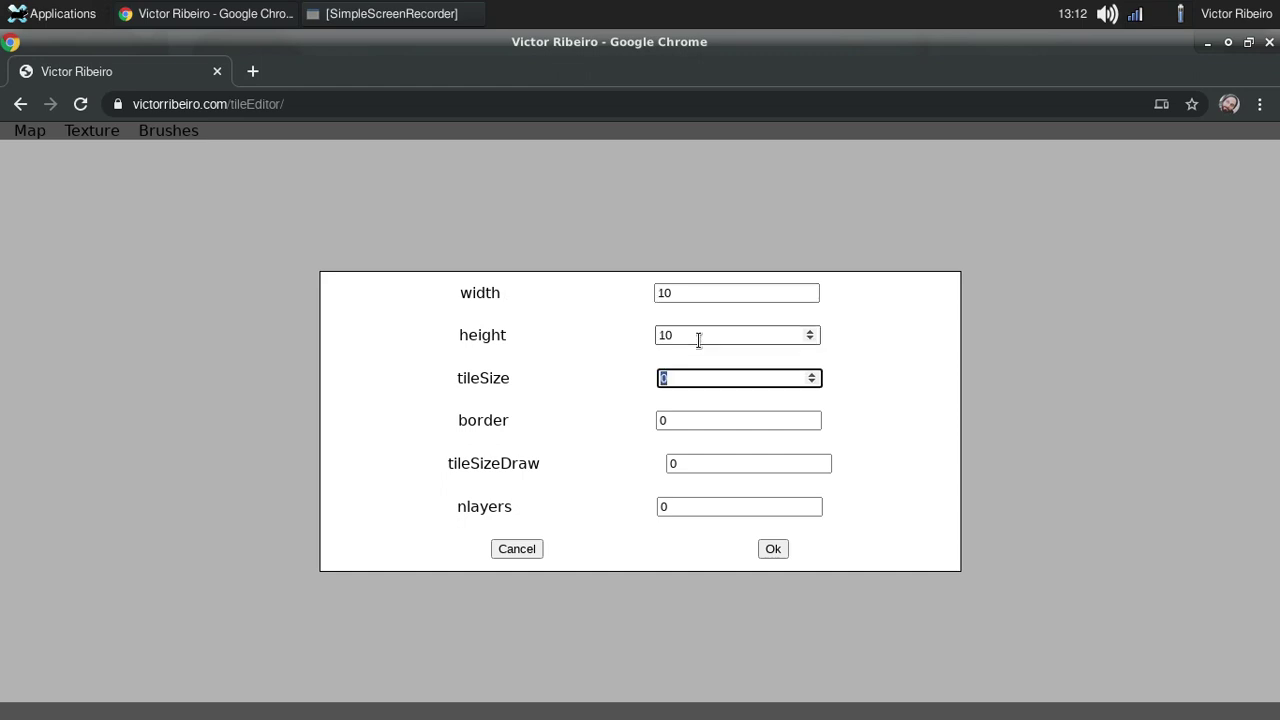
text(16)
key(Tab)
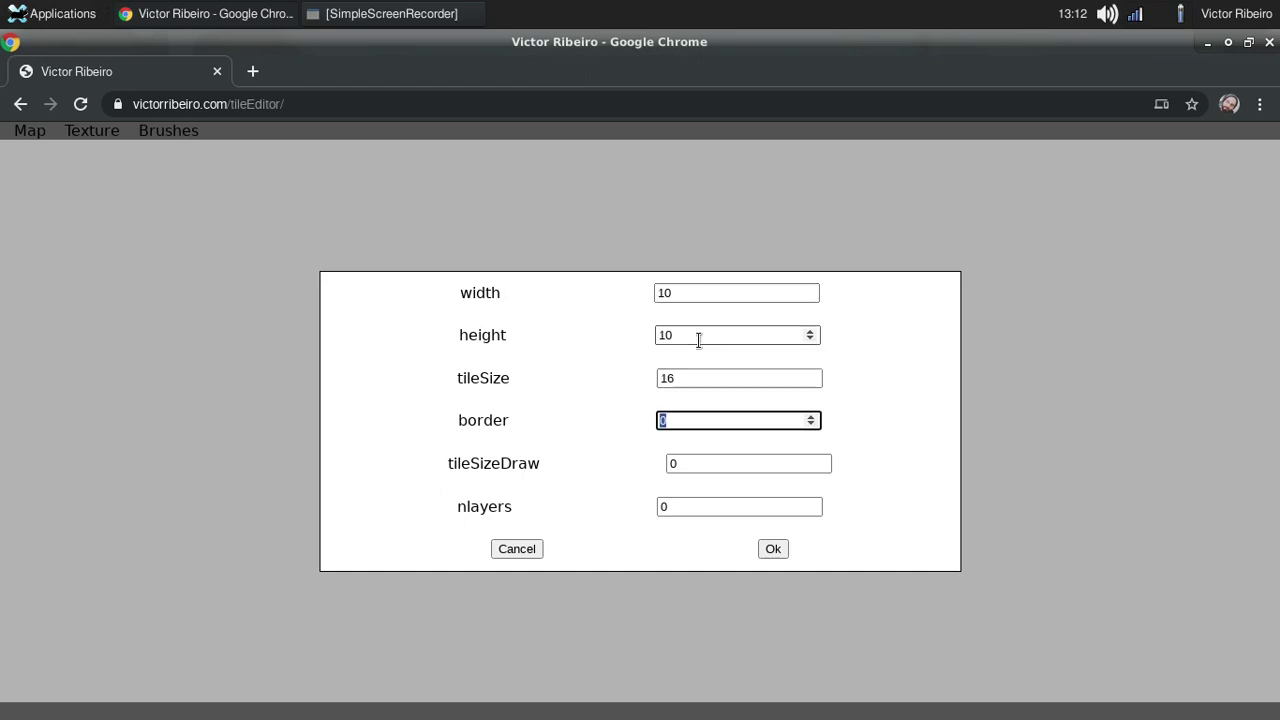
- Finish the new map with border 0, drawn tile size 32 and 1 layer
key(Tab)
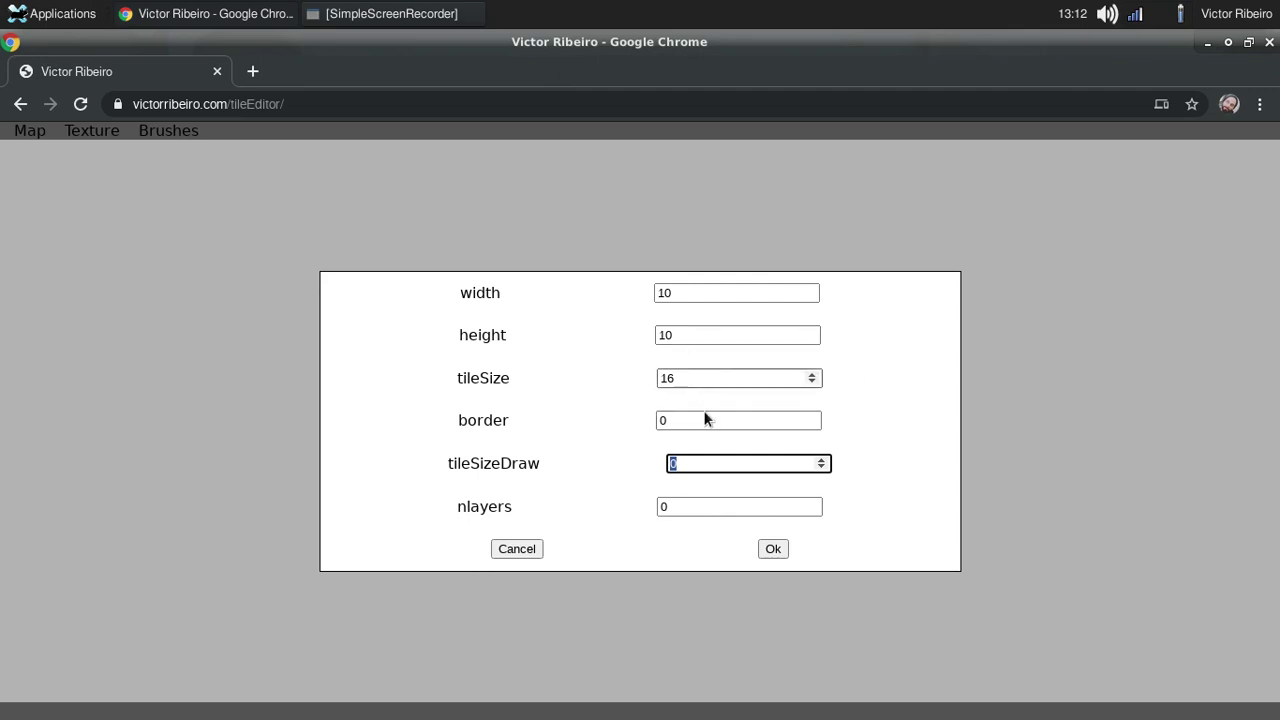
text(32)
click(690, 378)
double_click(690, 378)
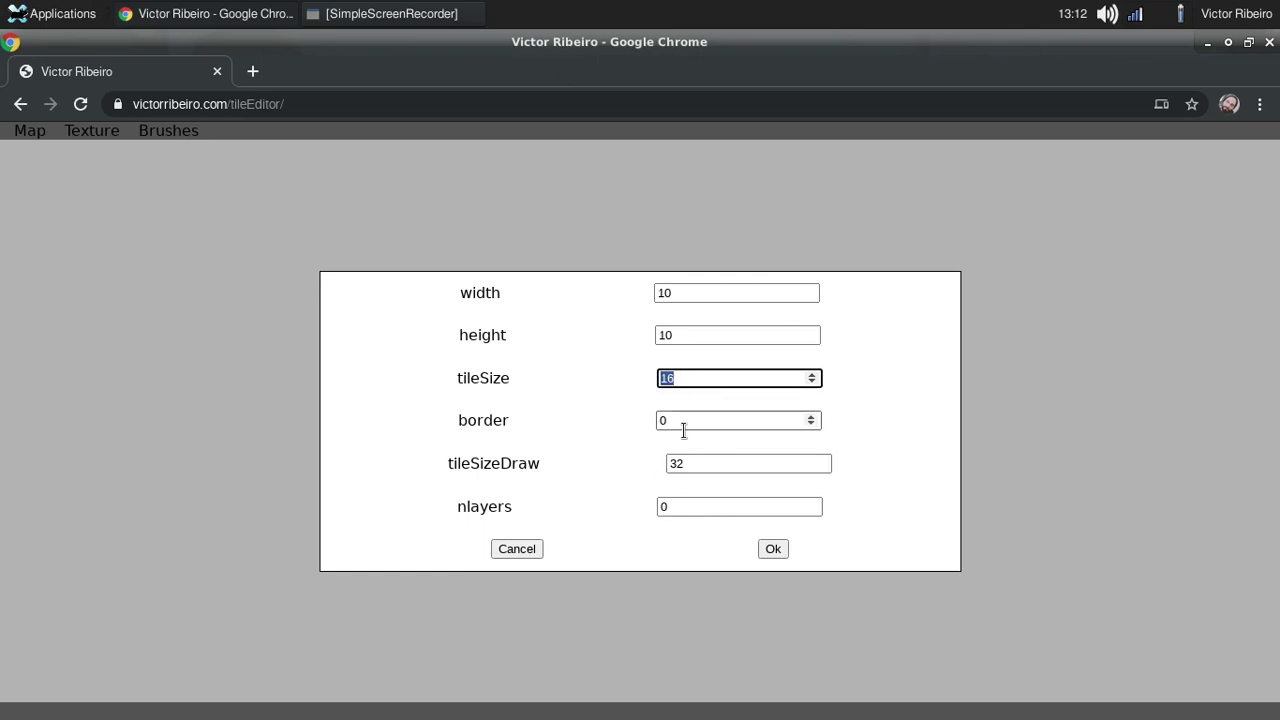
double_click(707, 506)
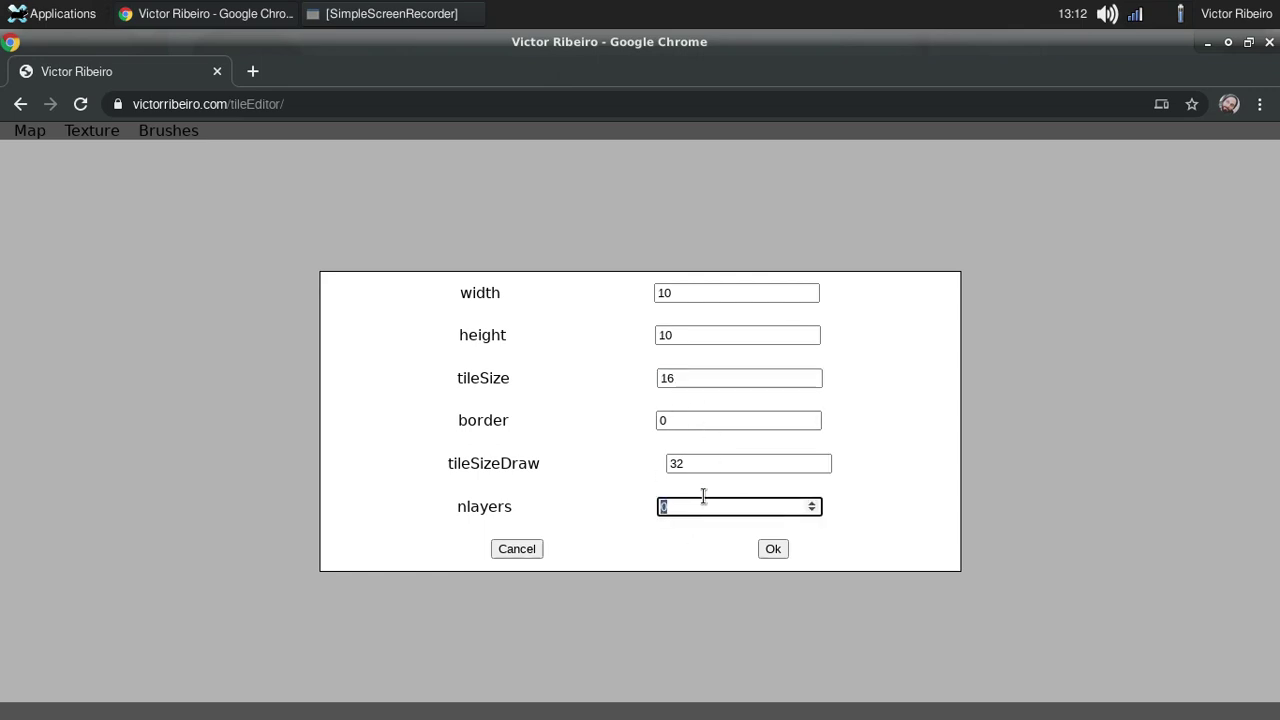
text(1)
click(773, 549)
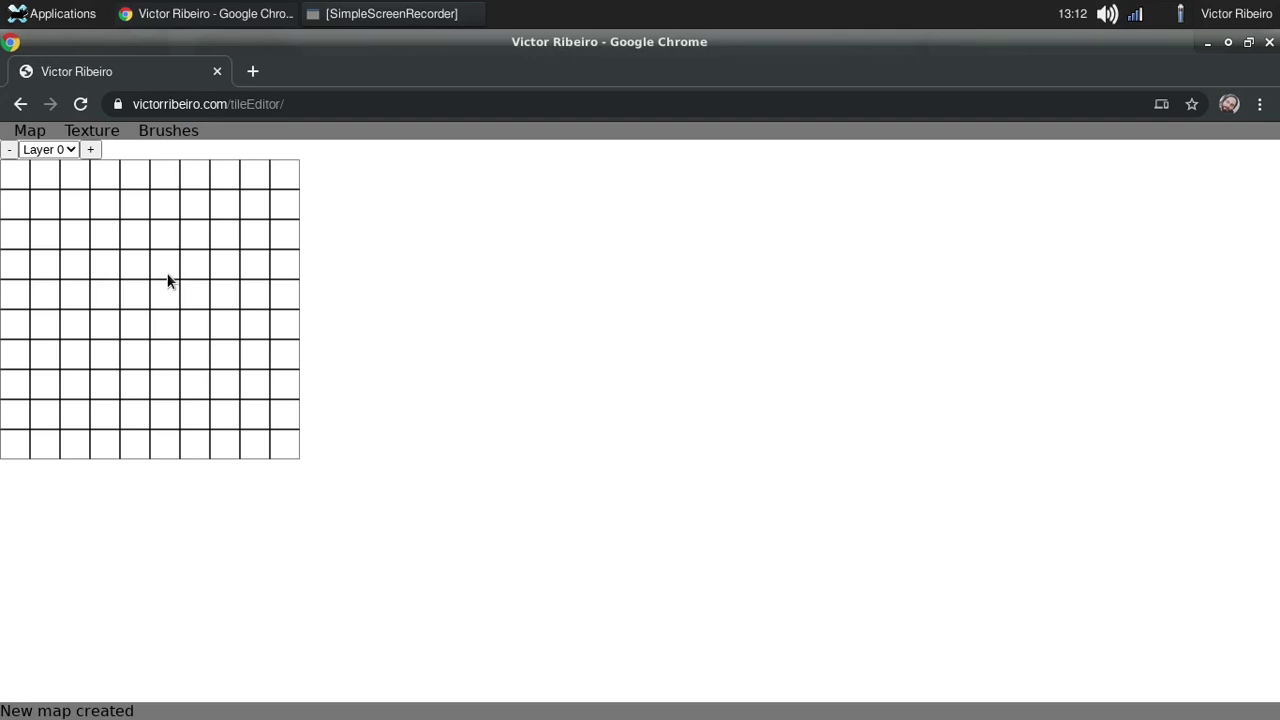
- Load tilemap_packed.png as the texture with tilesize 16 and border 0
click(88, 152)
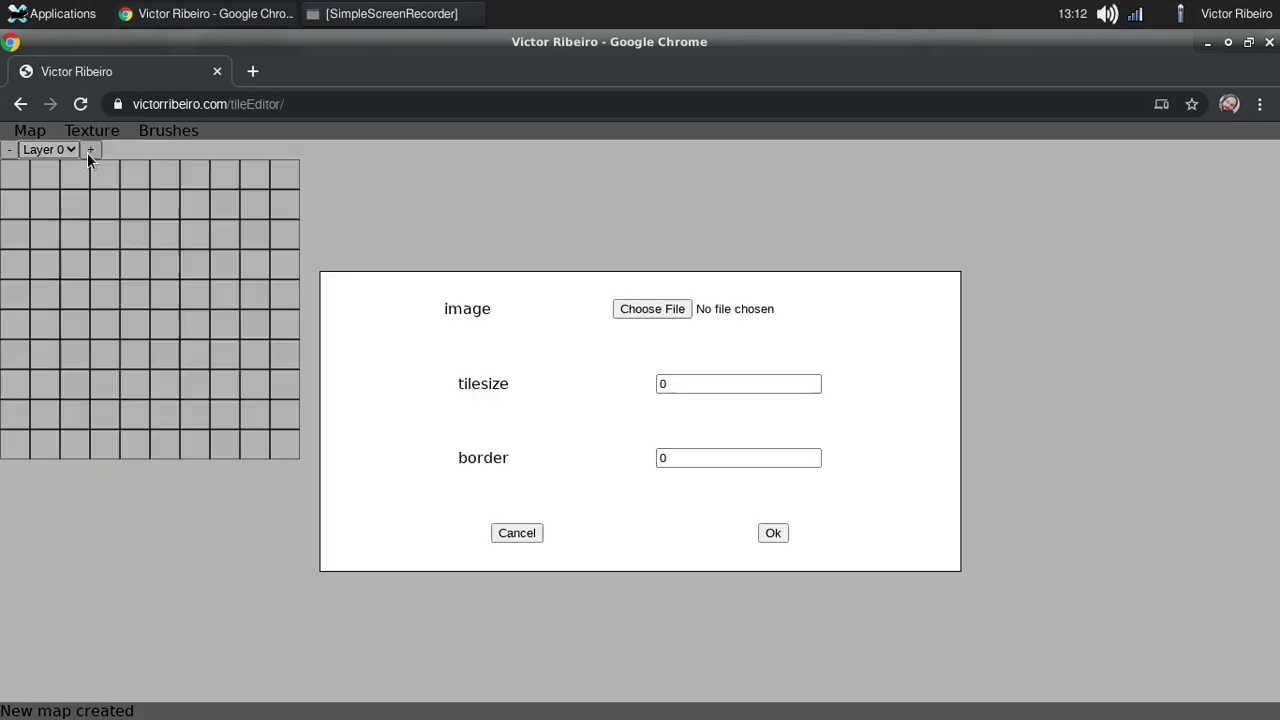
click(658, 309)
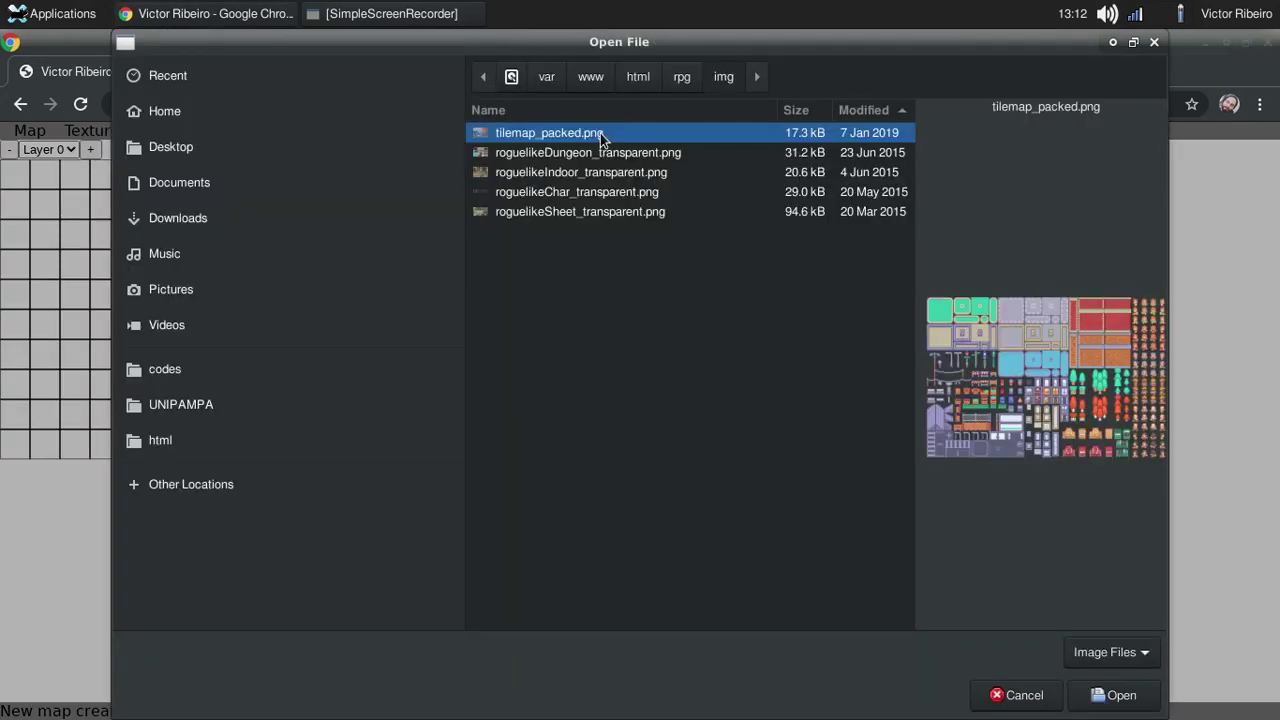
click(1120, 697)
double_click(679, 384)
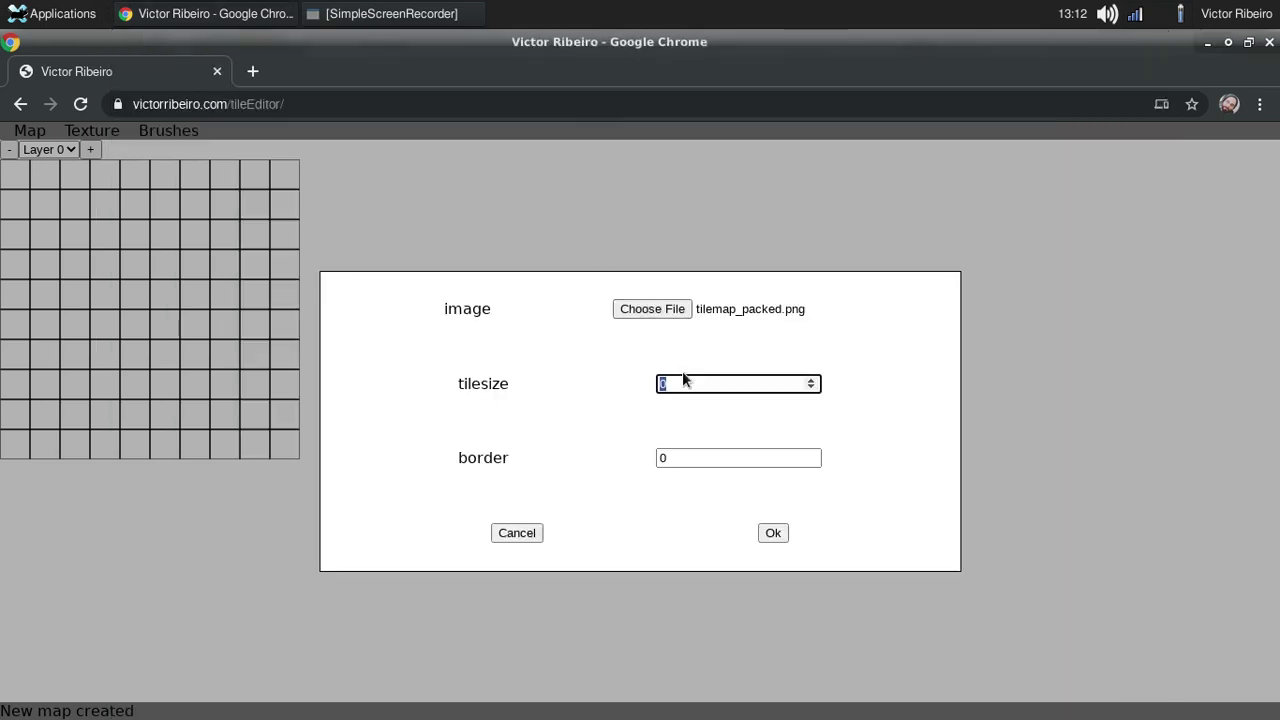
text(16)
key(Tab)
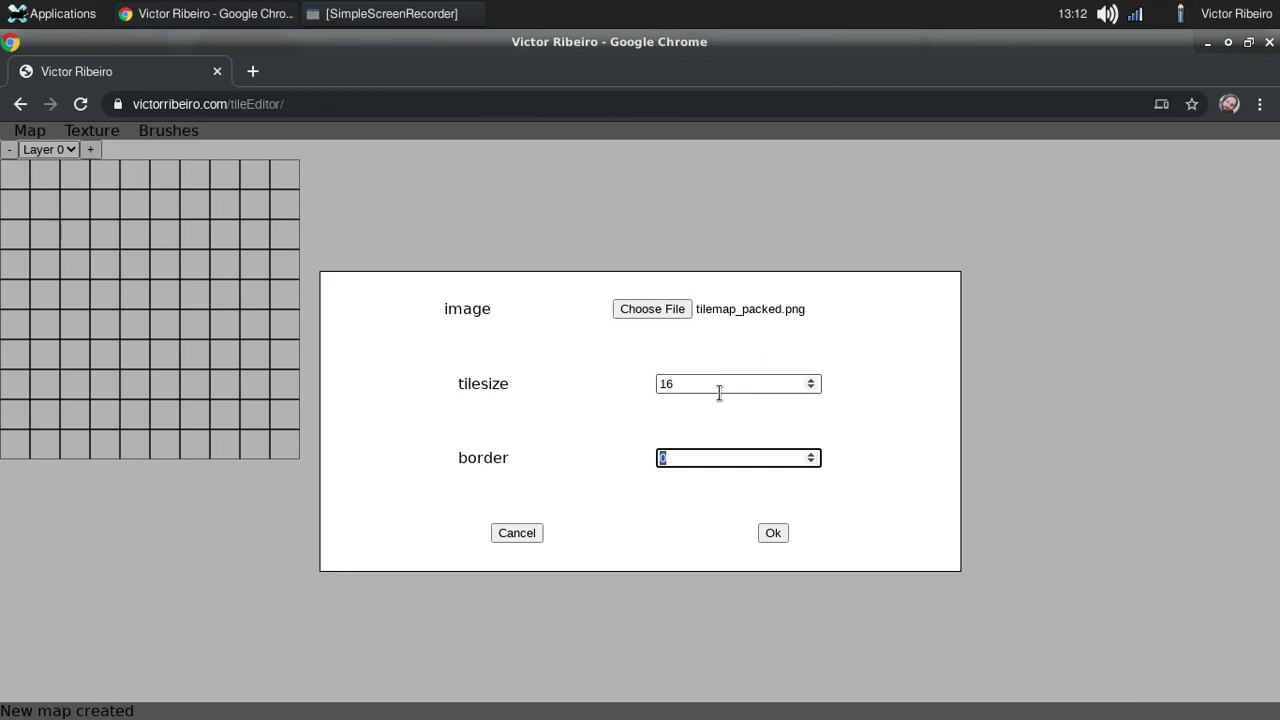
click(771, 535)
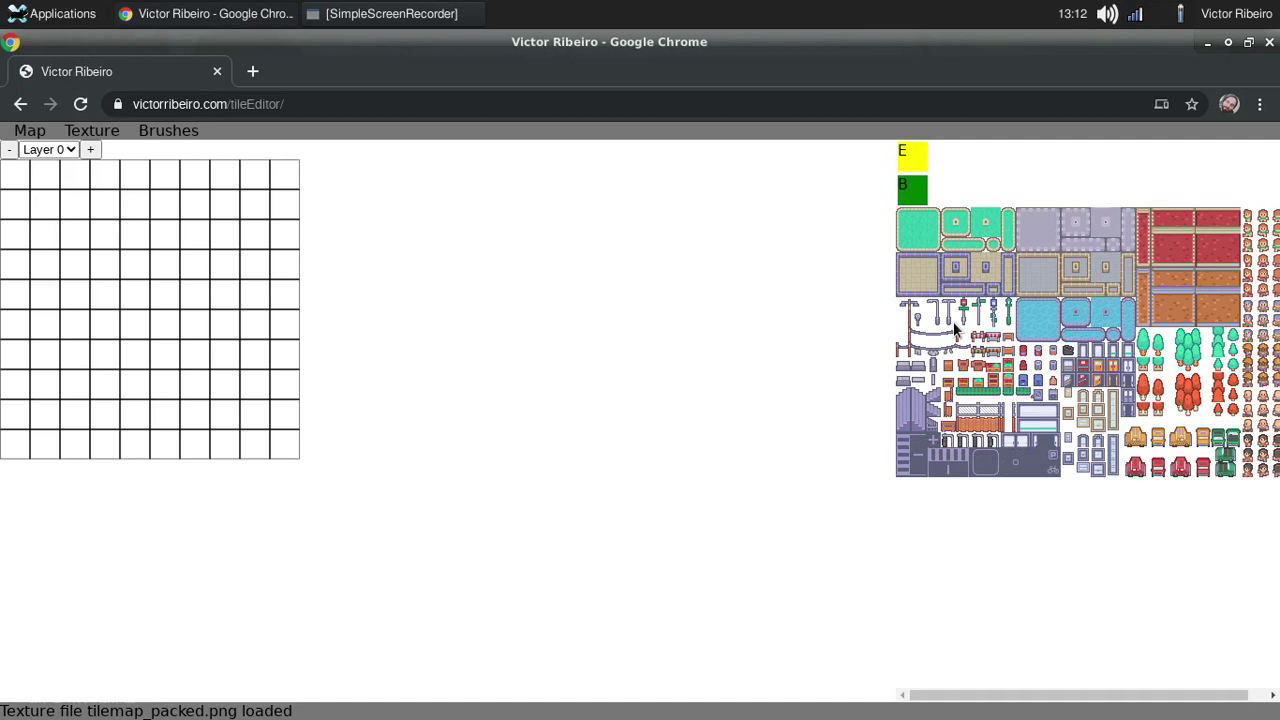
click(920, 238)
mouse_move(20, 172)
mouse_down()
mouse_move(276, 172)
mouse_move(292, 434)
mouse_move(32, 445)
mouse_move(16, 428)
mouse_move(69, 409)
mouse_move(257, 406)
mouse_move(219, 381)
mouse_move(47, 381)
mouse_move(33, 361)
mouse_move(19, 380)
mouse_move(12, 210)
mouse_move(35, 197)
mouse_move(46, 321)
mouse_up()
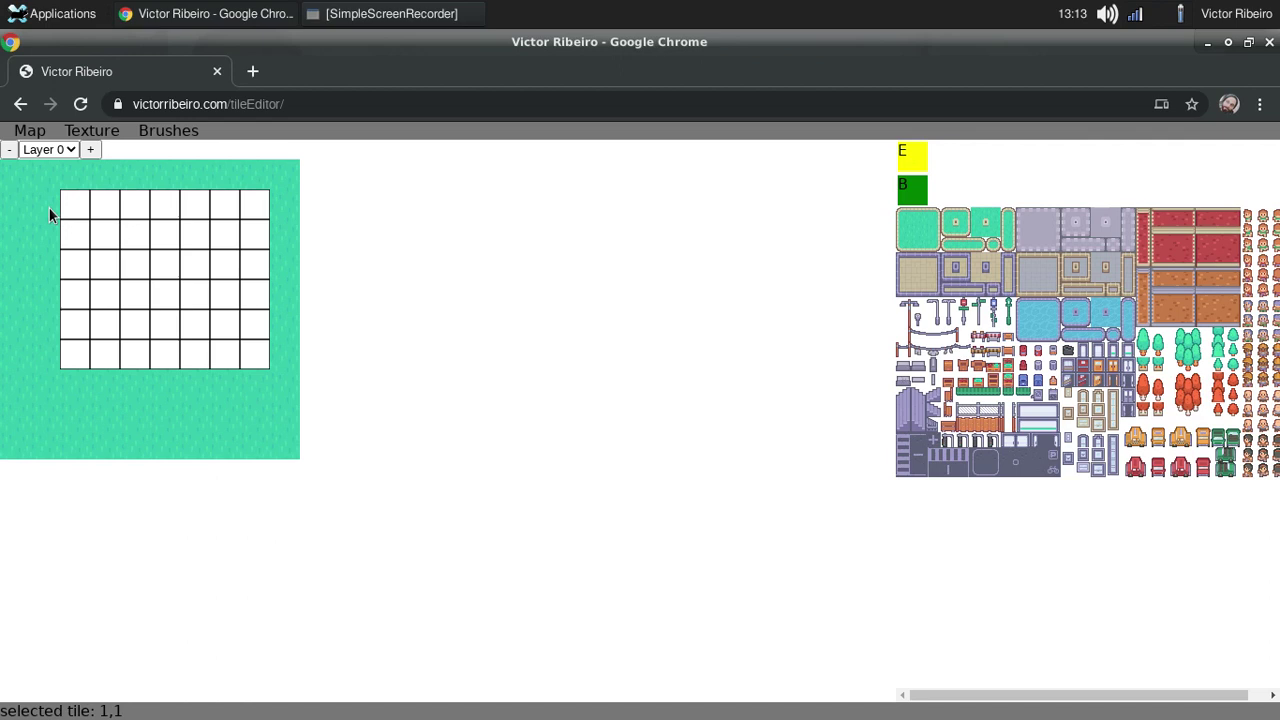
mouse_move(49, 208)
mouse_down()
mouse_move(46, 383)
mouse_move(149, 386)
mouse_up()
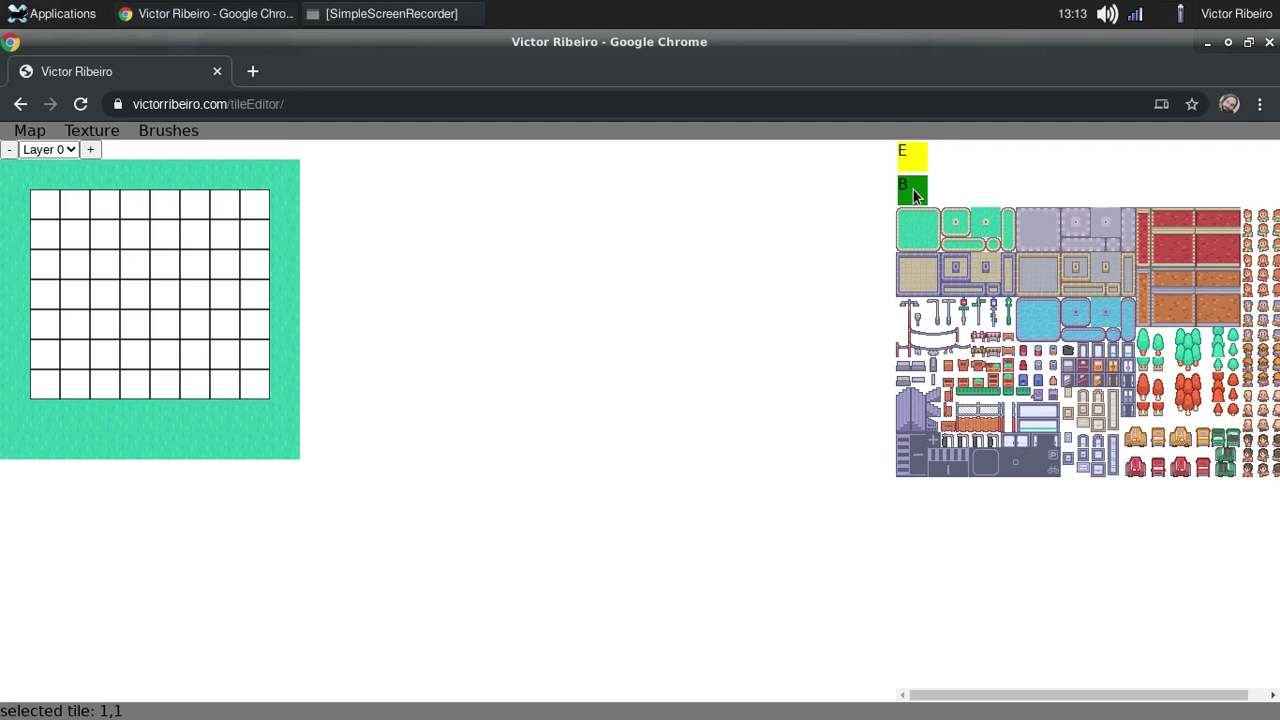
click(185, 340)
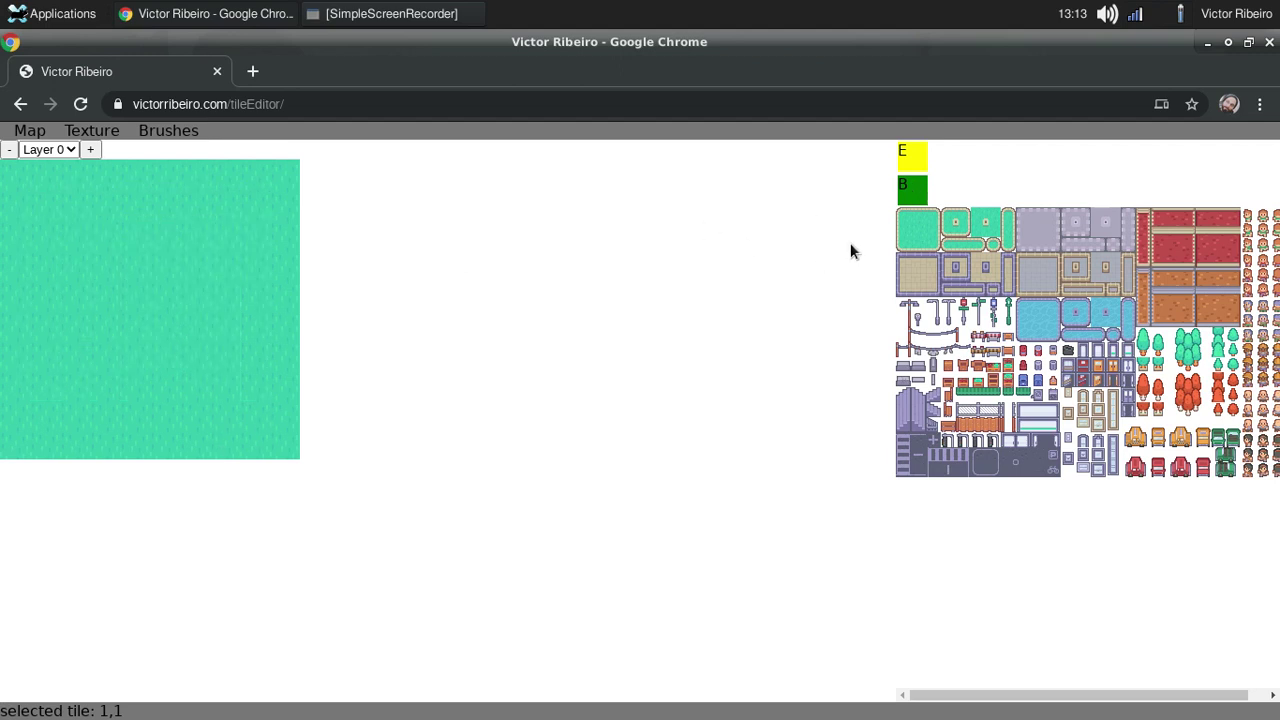
click(912, 157)
click(120, 268)
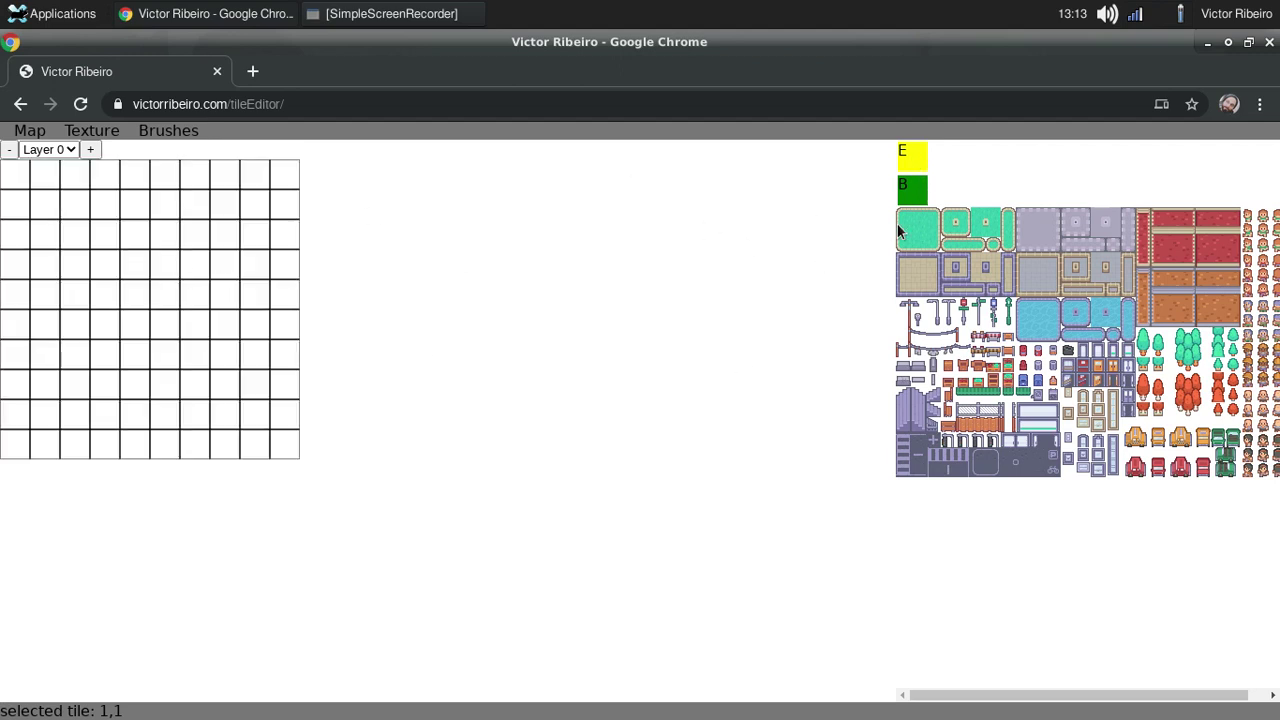
click(1037, 232)
click(165, 268)
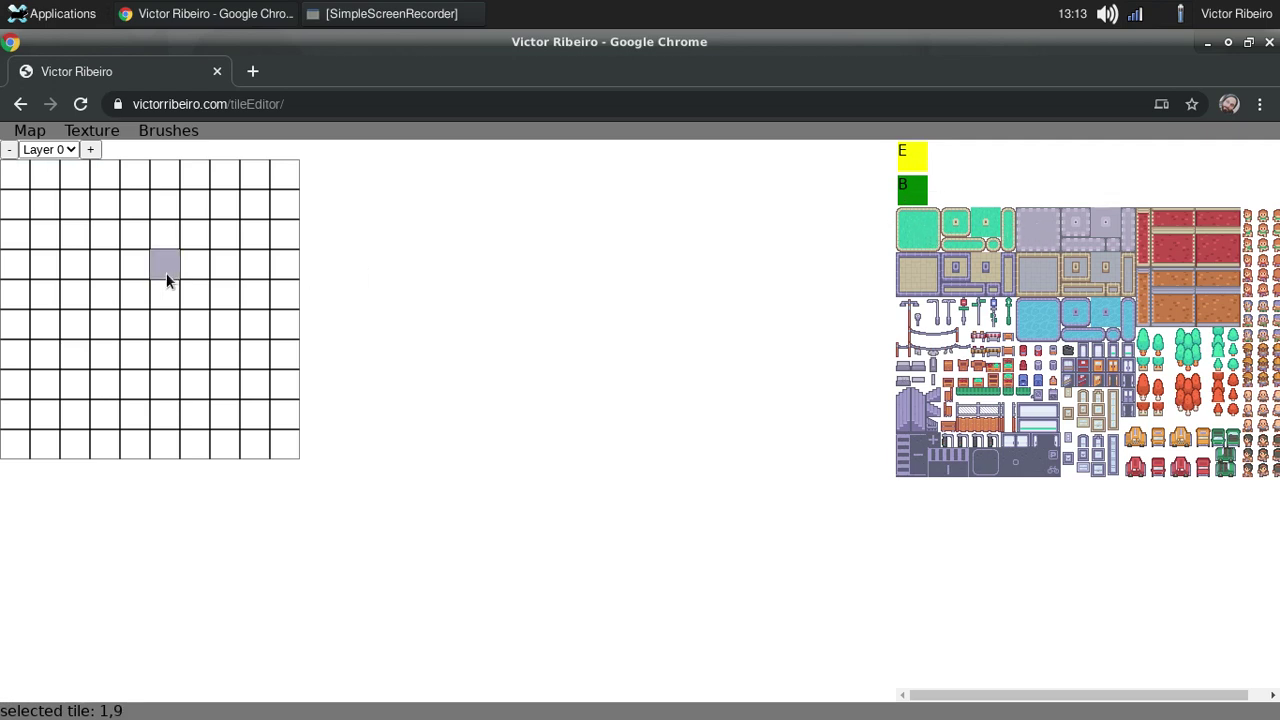
click(914, 192)
click(223, 307)
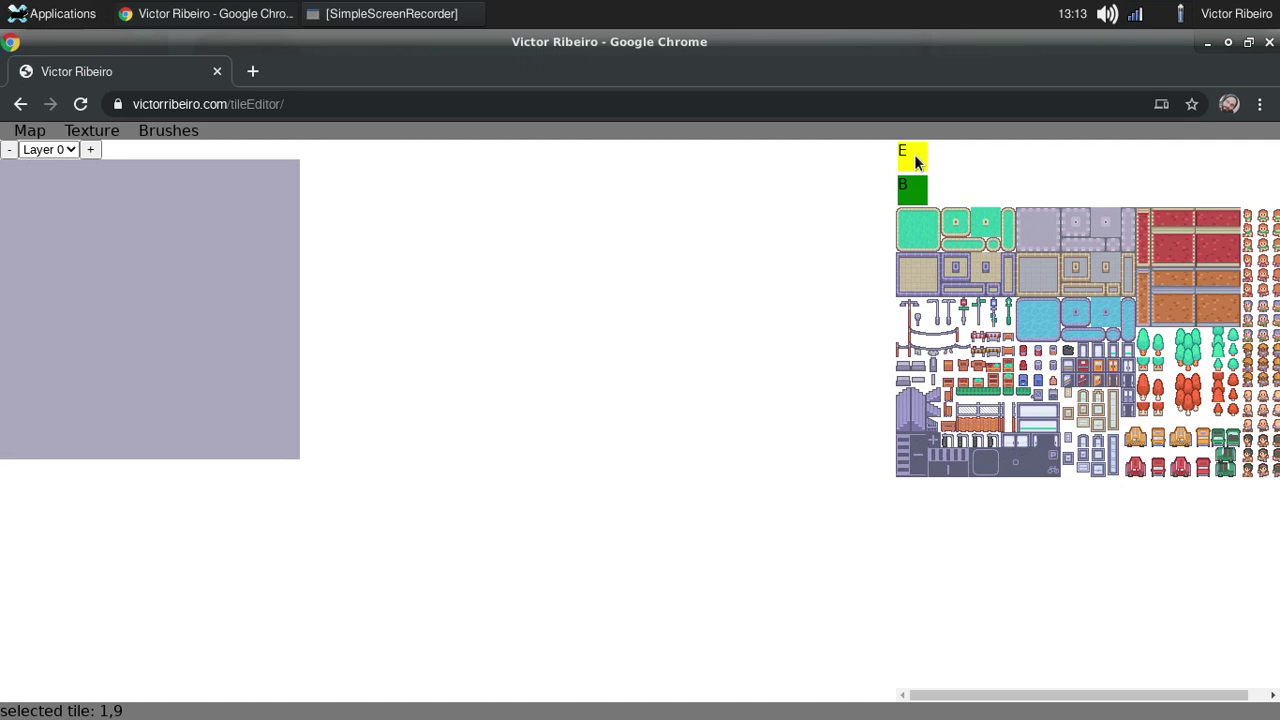
click(193, 254)
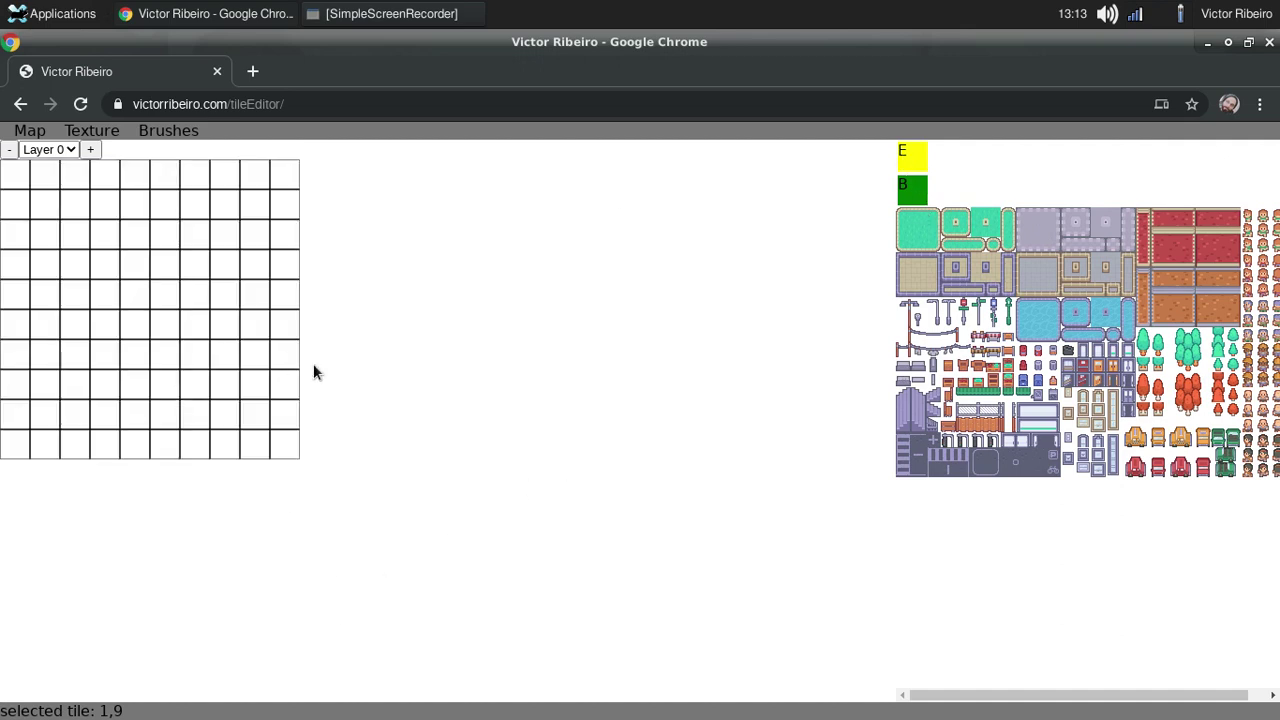
- Create a blank custom brush at tilesize 16, 3 tiles wide (htile 3) by 1 tall (vtile 1)
mouse_move(157, 136)
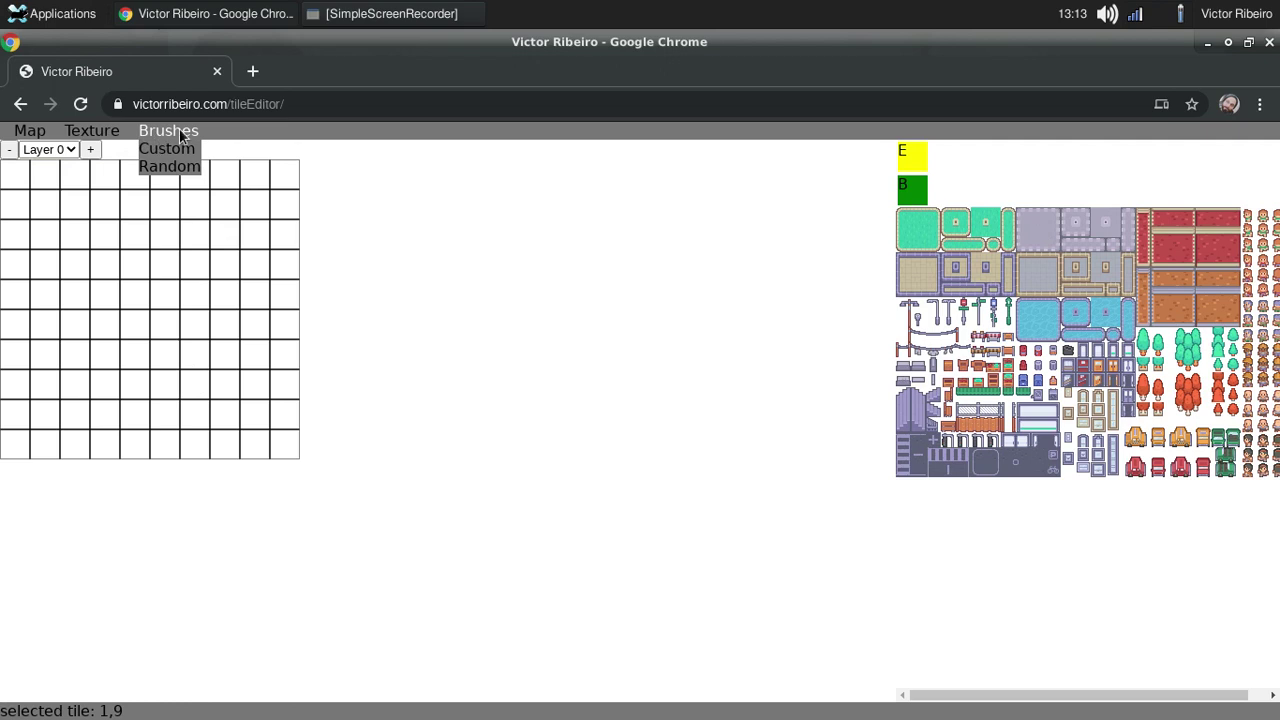
click(166, 151)
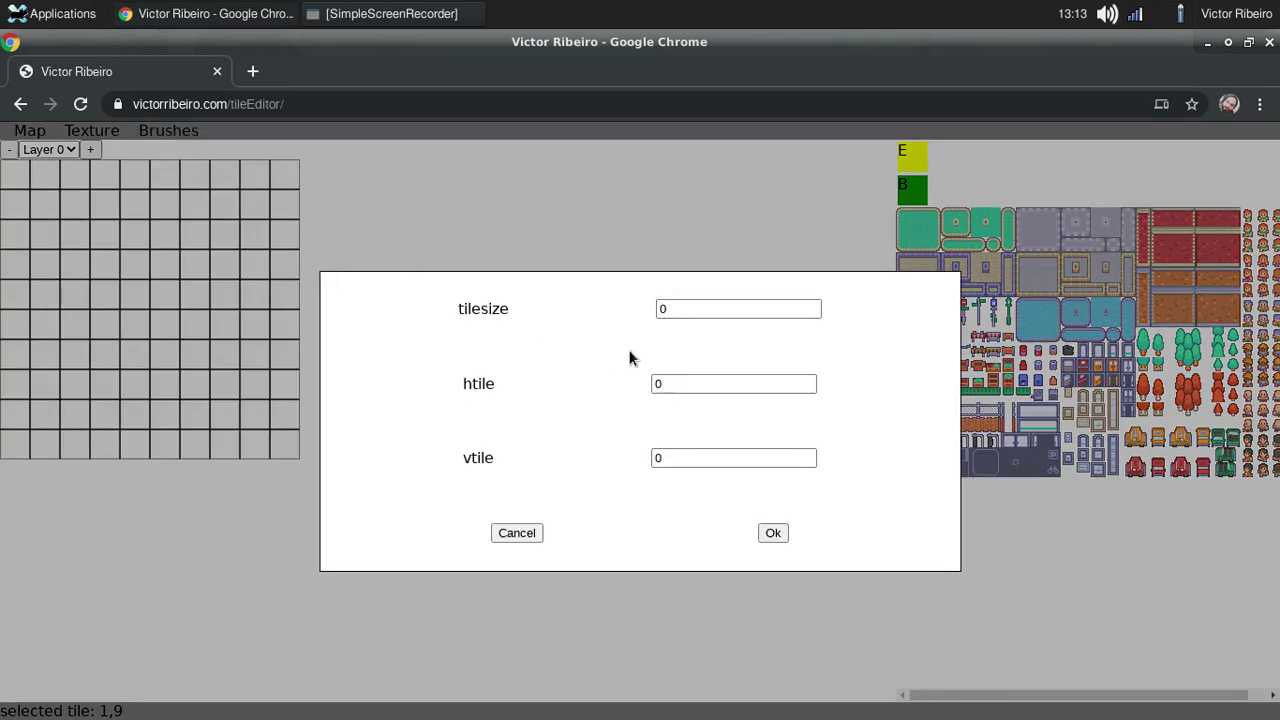
double_click(700, 308)
text(16)
key(Tab)
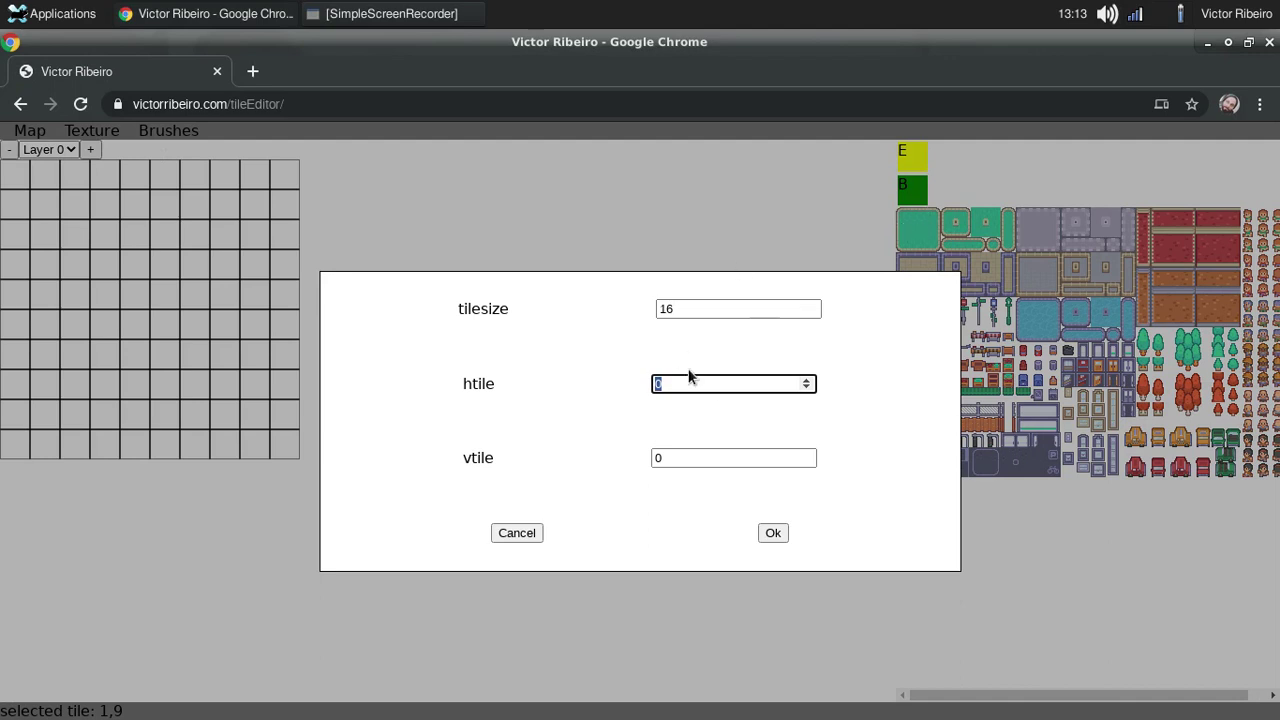
text(2)
key(Tab)
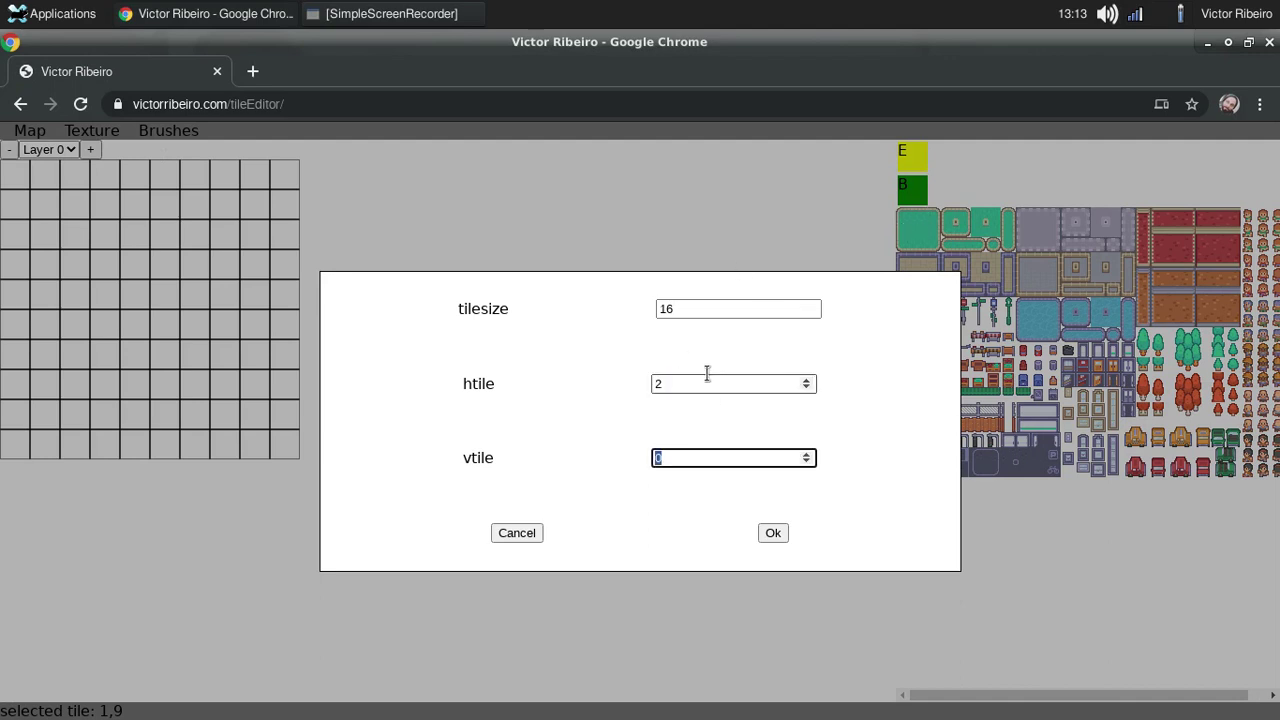
text(2)
double_click(703, 388)
text(3)
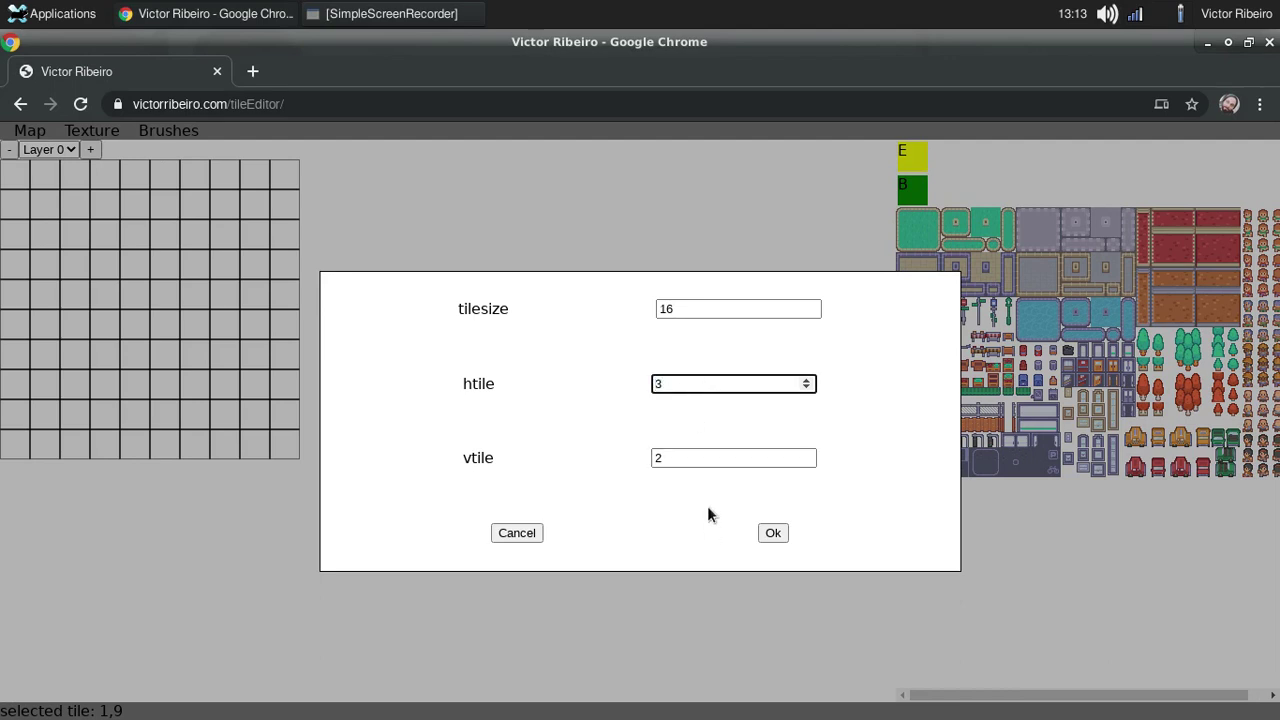
double_click(704, 464)
text(1)
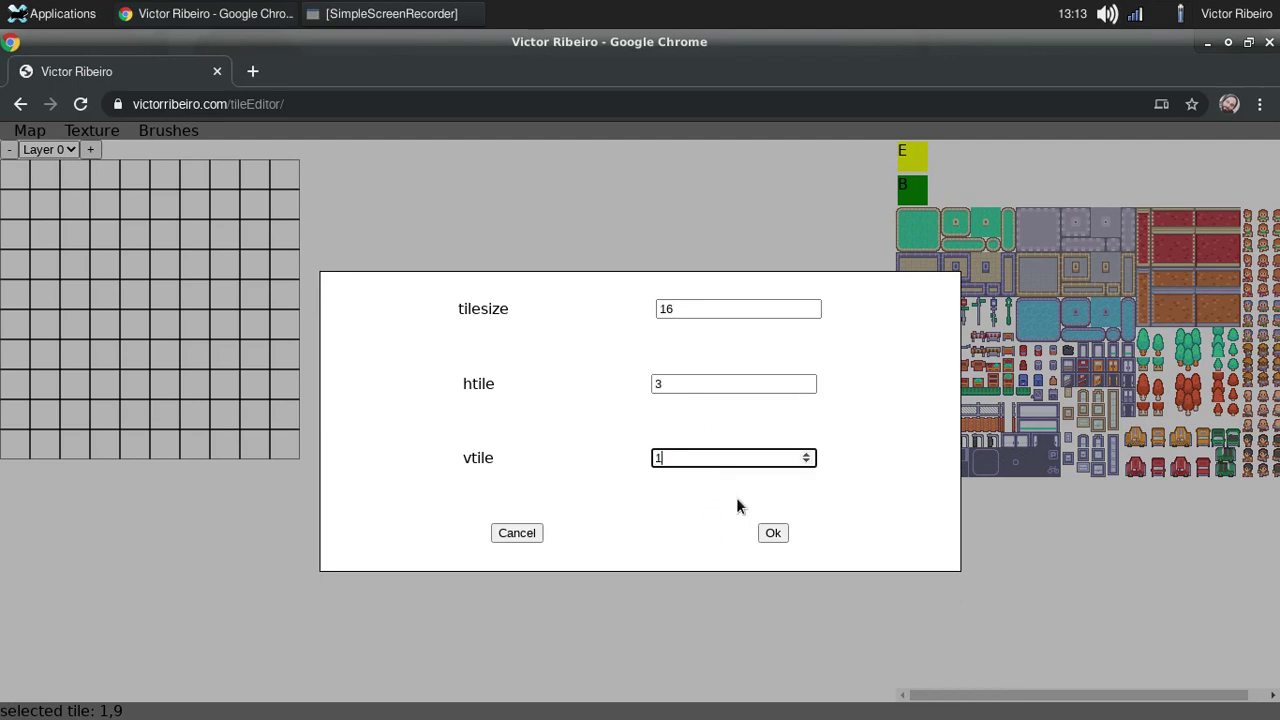
click(775, 533)
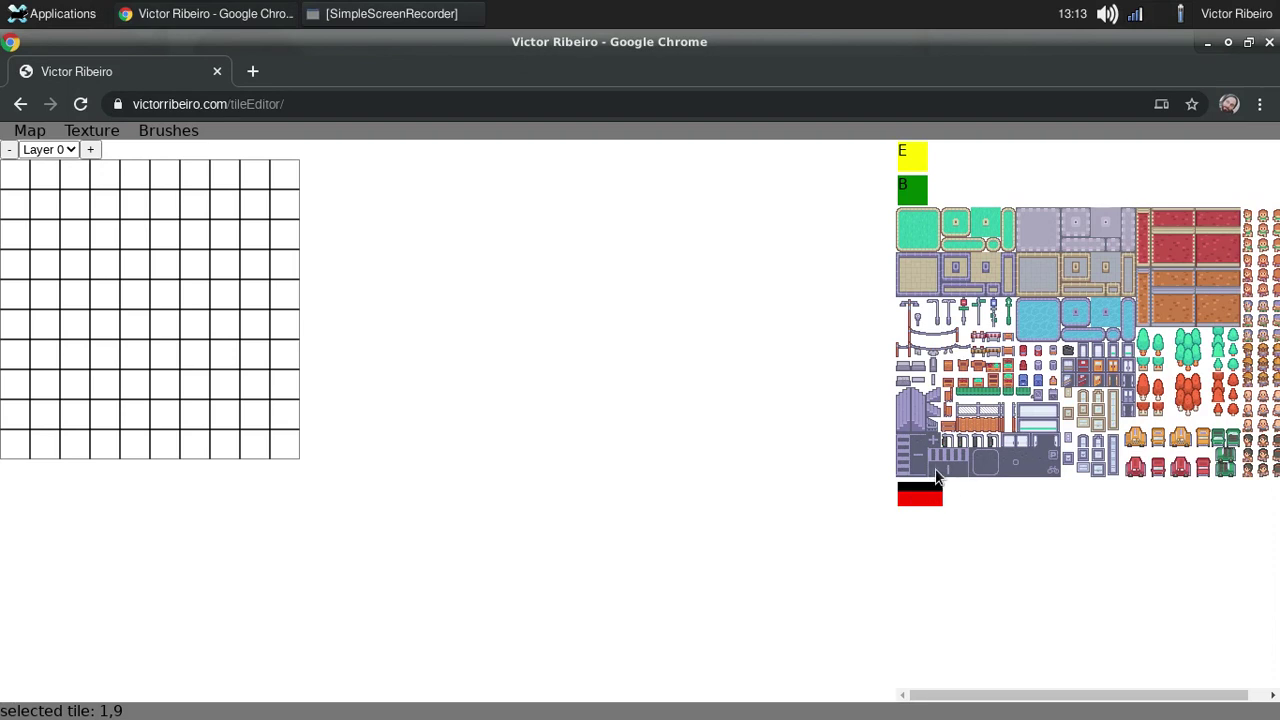
- Fill the custom brush with the left, middle and right road pieces
click(937, 478)
click(946, 469)
click(960, 470)
click(933, 472)
click(195, 355)
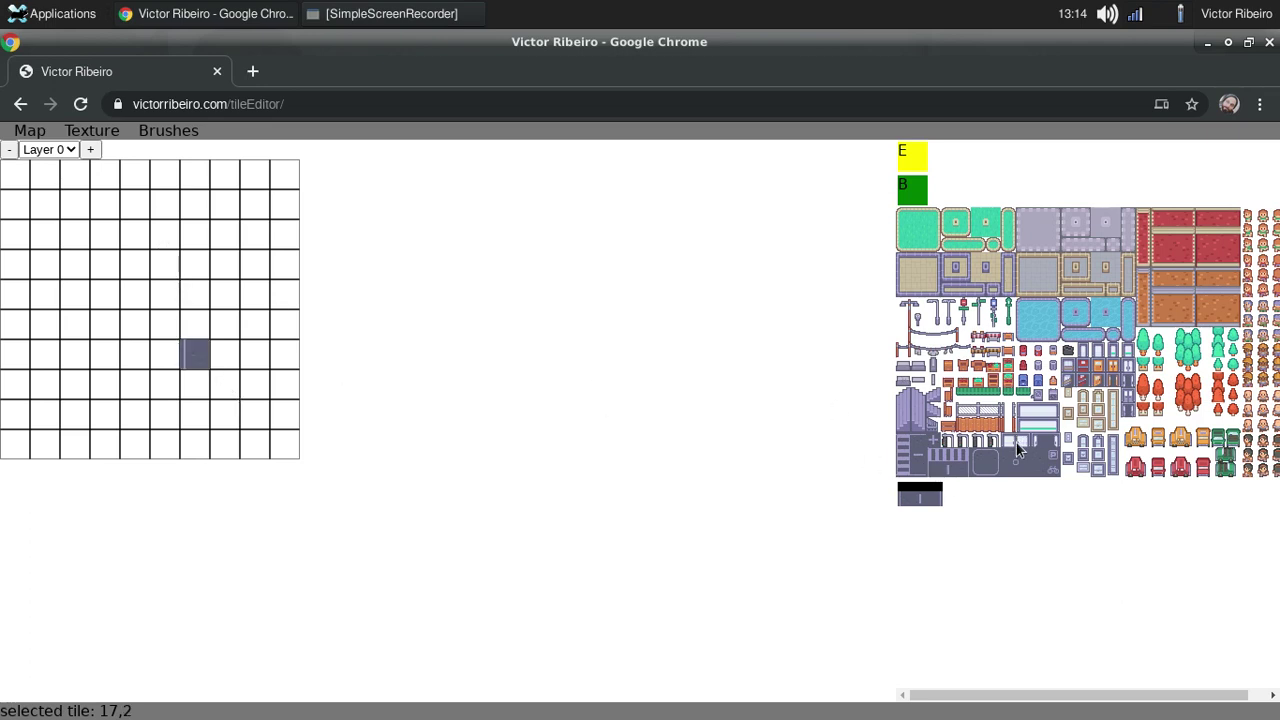
click(944, 468)
click(220, 360)
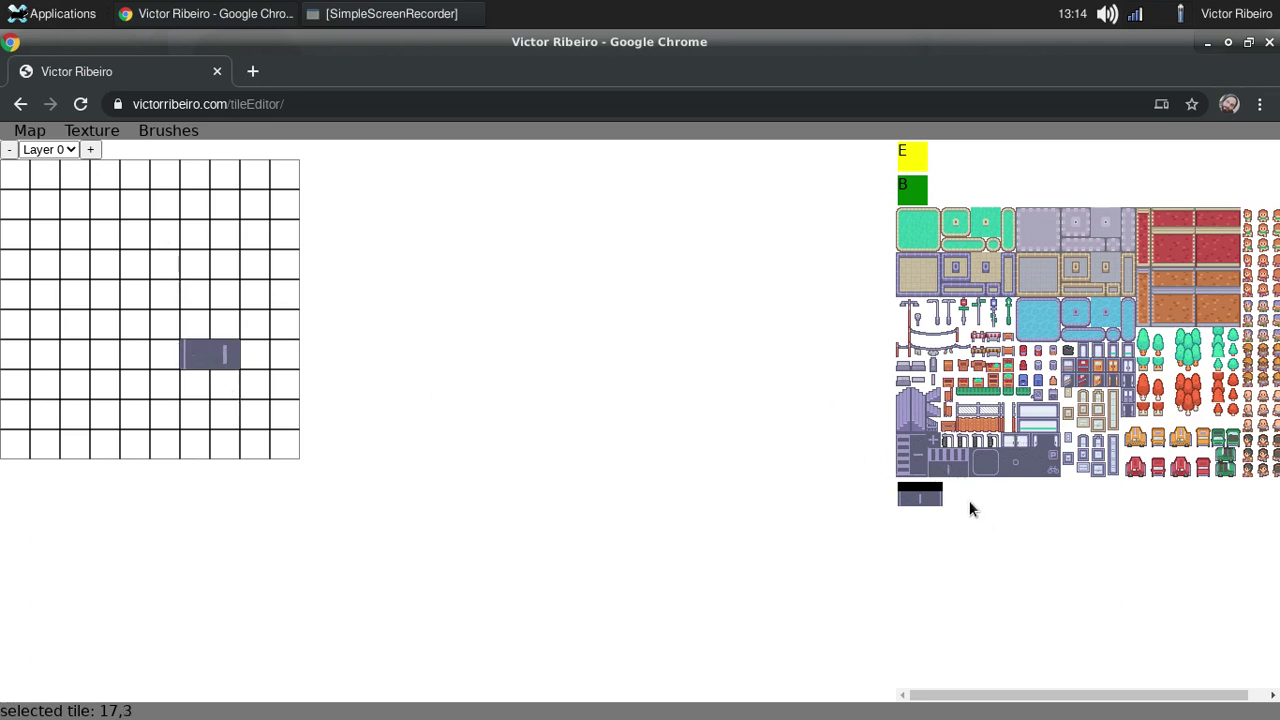
click(963, 472)
click(255, 360)
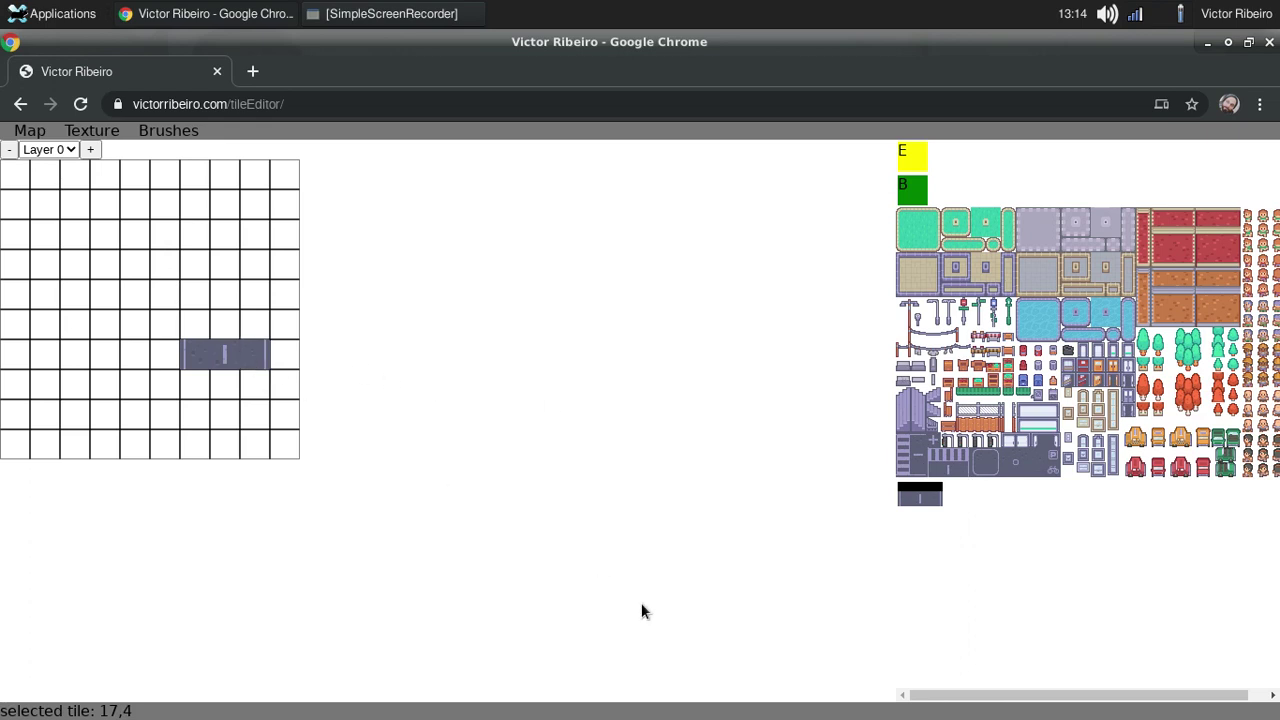
- Paint a three-tile-wide road down the full height of the map
click(925, 497)
mouse_move(203, 330)
mouse_down()
mouse_move(196, 174)
mouse_move(199, 435)
mouse_up()
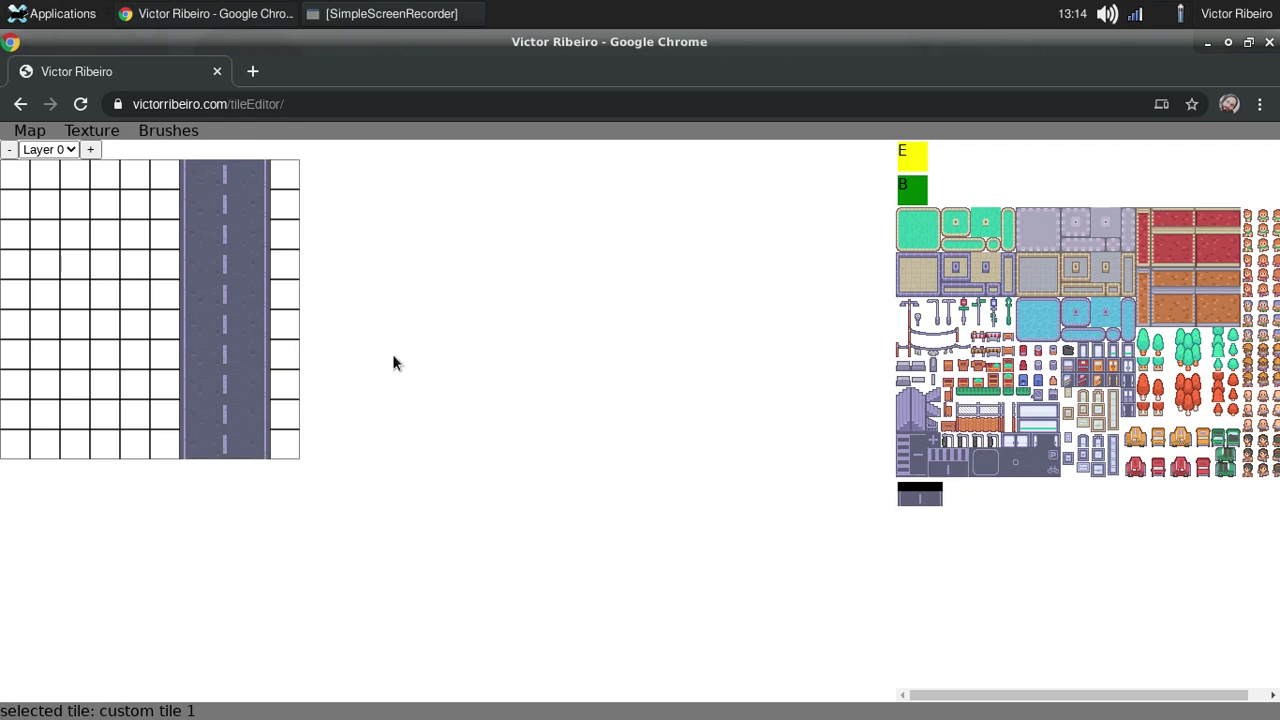
click(178, 135)
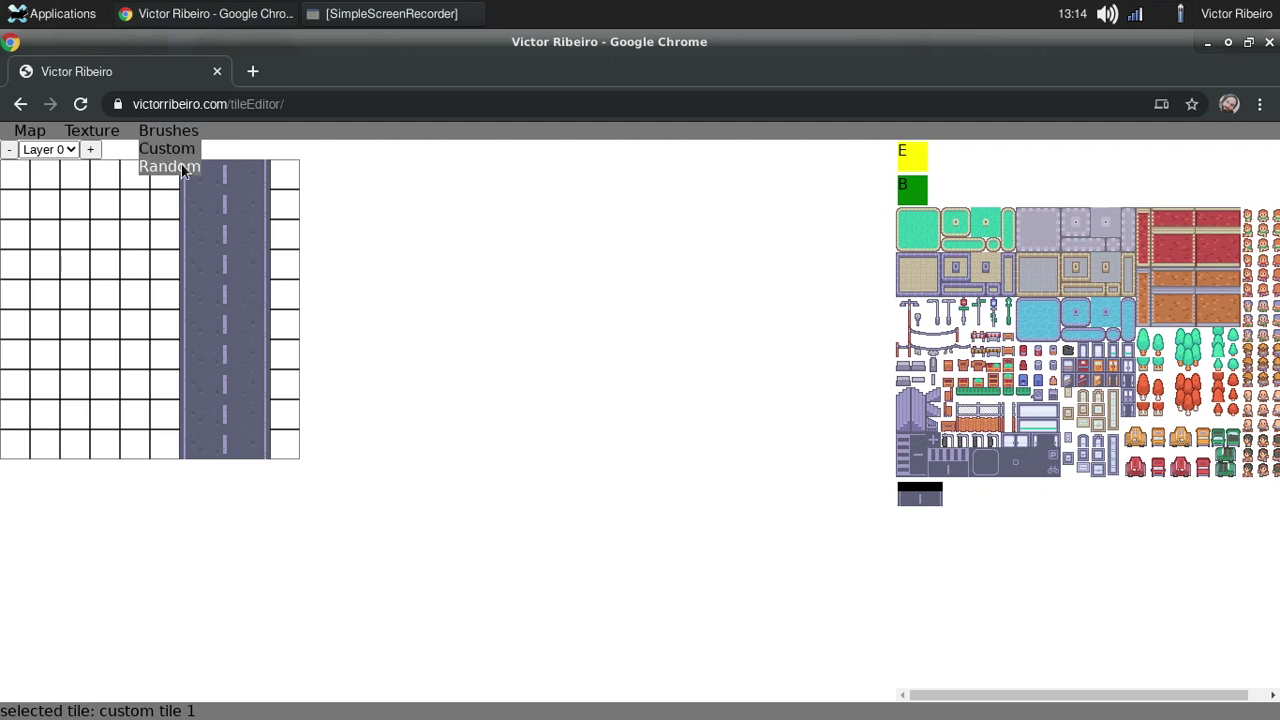
- Create a random brush with tilesize 16 holding 3 tiles
click(172, 149)
double_click(707, 321)
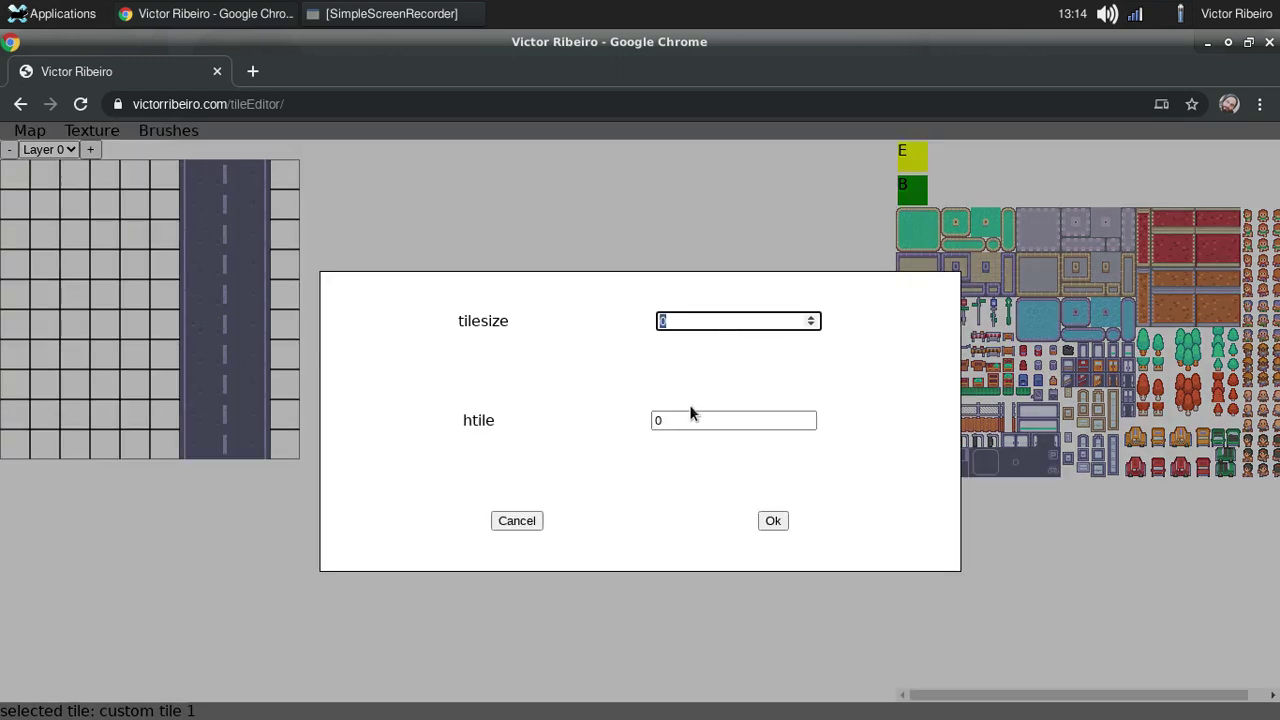
text(16)
key(Tab)
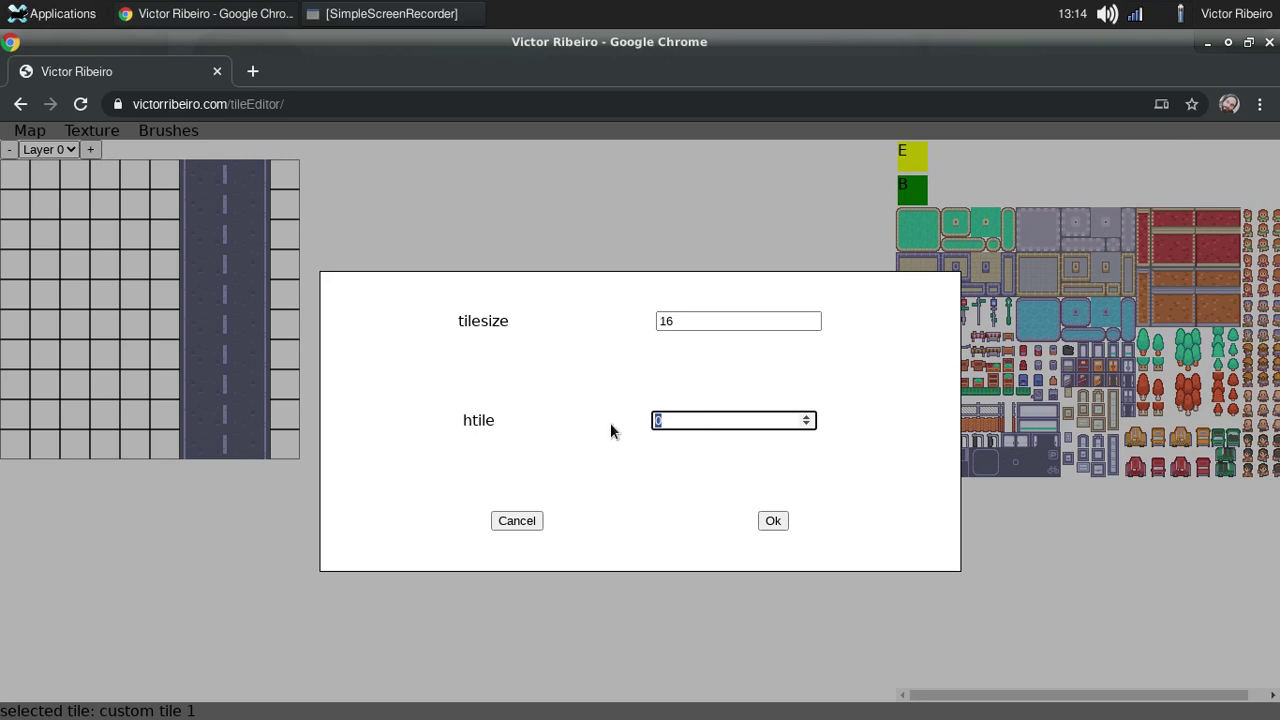
text(3)
click(766, 520)
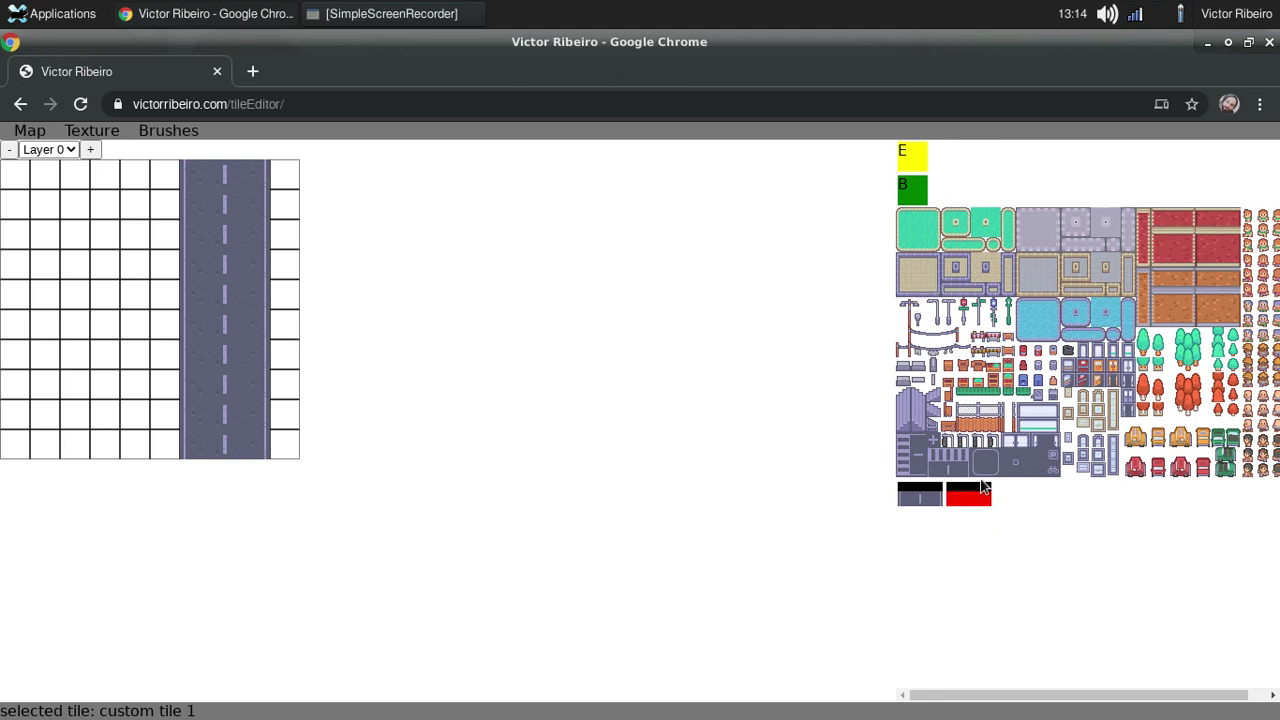
- Add the grass and sand tiles to the random brush slots
click(919, 278)
click(921, 232)
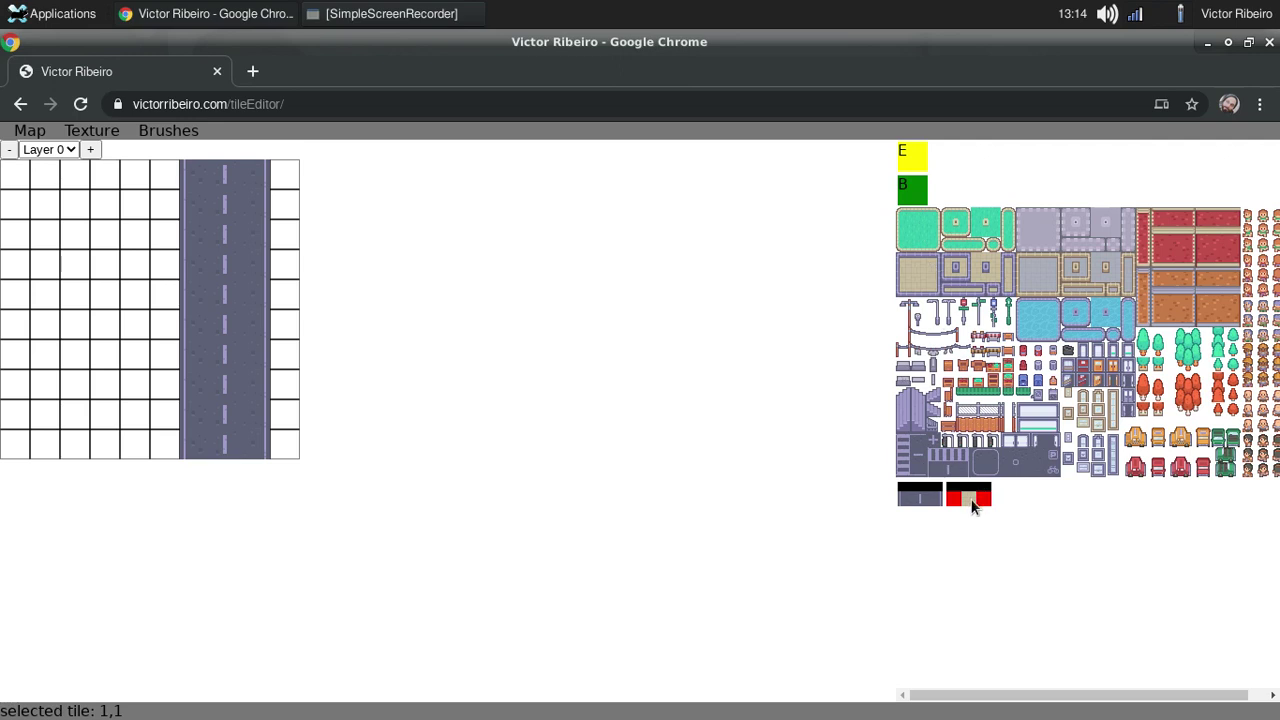
click(955, 497)
click(1040, 328)
click(966, 494)
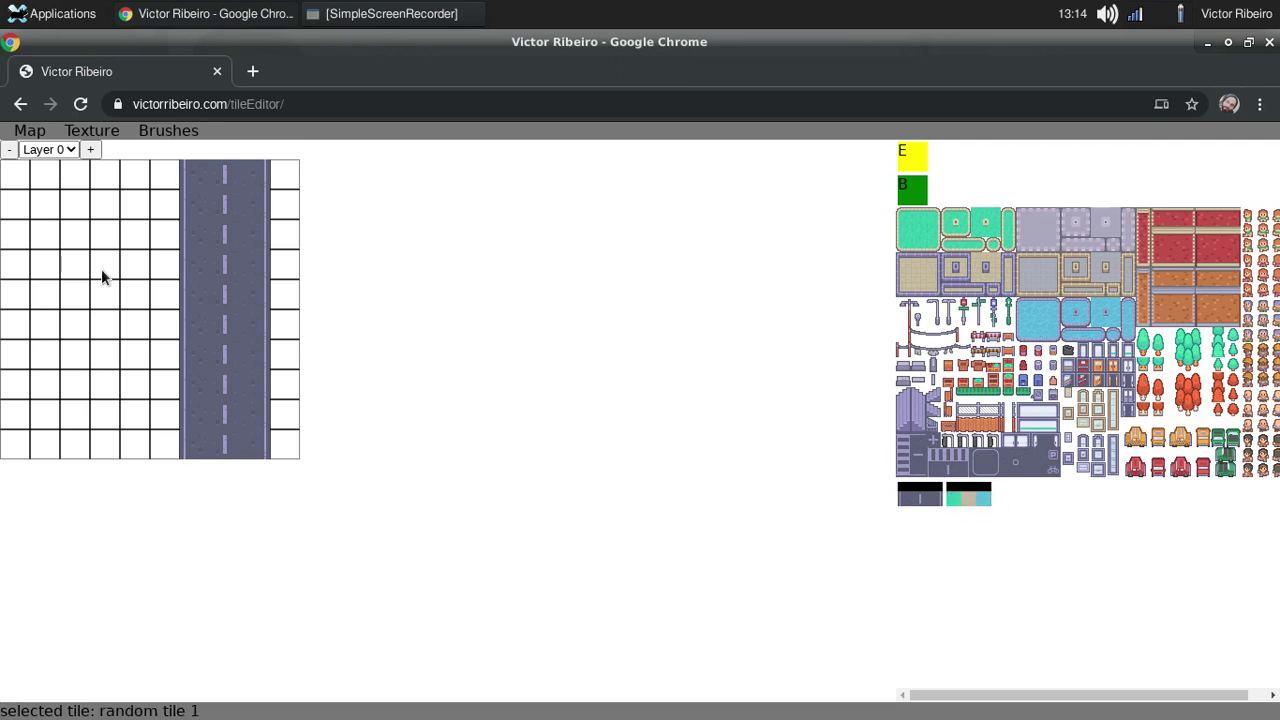
- Test-paint random ground tiles across the map's columns, edges and road
drag(85, 236, 77, 393)
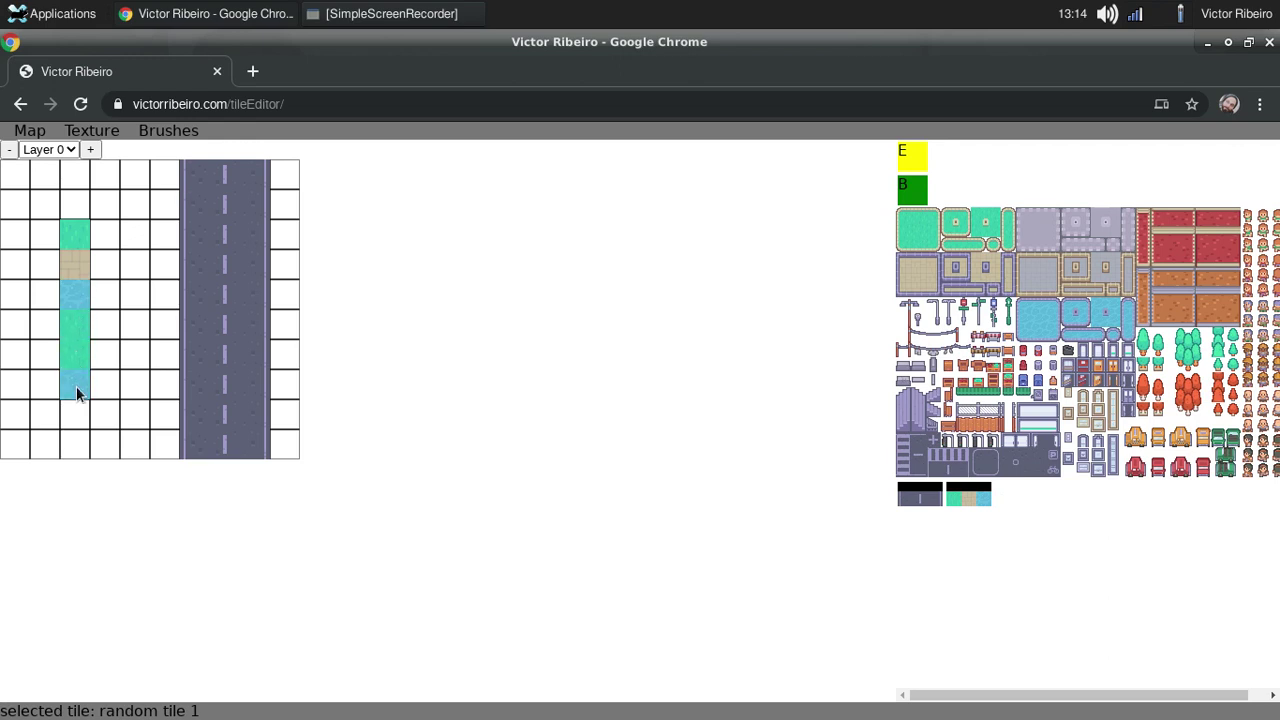
mouse_move(106, 311)
mouse_down()
mouse_move(105, 218)
mouse_move(52, 220)
mouse_move(43, 364)
mouse_up()
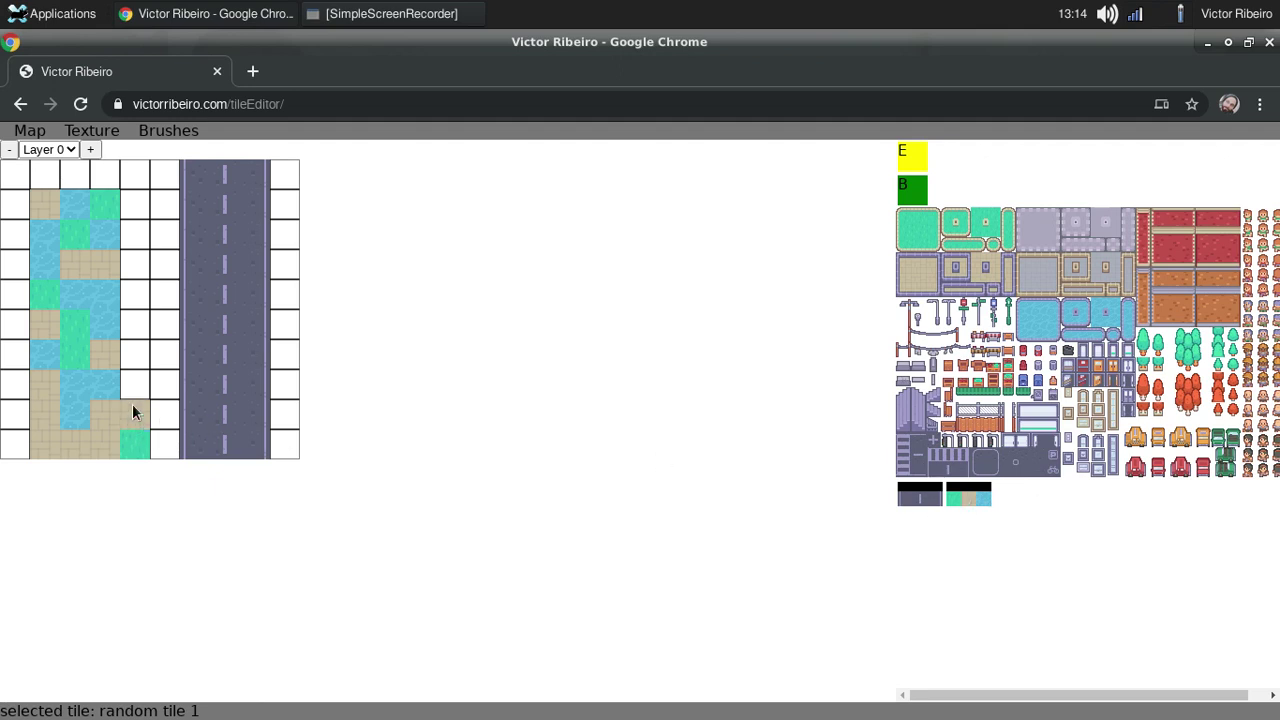
mouse_move(59, 179)
mouse_down()
mouse_move(18, 180)
mouse_move(8, 208)
mouse_move(8, 442)
mouse_up()
mouse_move(165, 434)
mouse_down()
mouse_move(151, 289)
mouse_move(163, 177)
mouse_move(280, 177)
mouse_move(298, 310)
mouse_up()
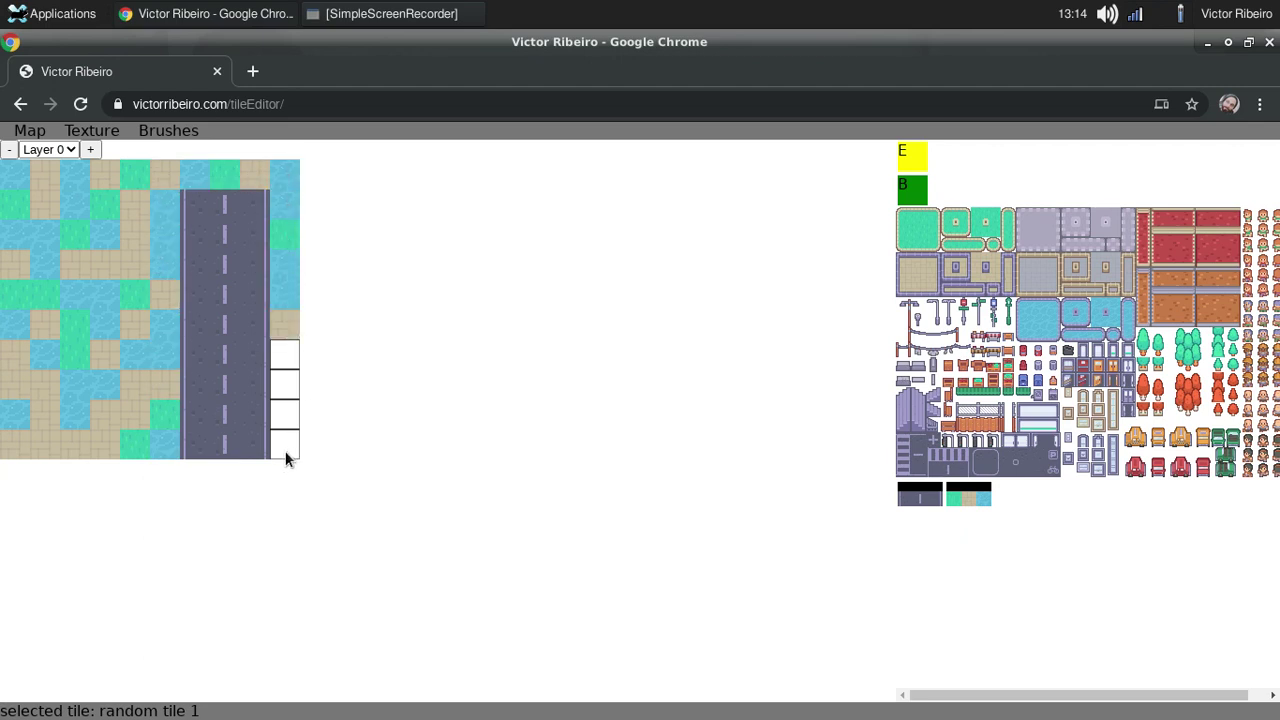
mouse_move(285, 458)
mouse_down()
mouse_move(207, 428)
mouse_move(206, 444)
mouse_move(272, 442)
mouse_move(292, 406)
mouse_move(199, 400)
mouse_move(271, 376)
mouse_move(273, 346)
mouse_move(201, 349)
mouse_move(231, 293)
mouse_move(200, 220)
mouse_move(249, 208)
mouse_move(249, 314)
mouse_move(206, 264)
mouse_up()
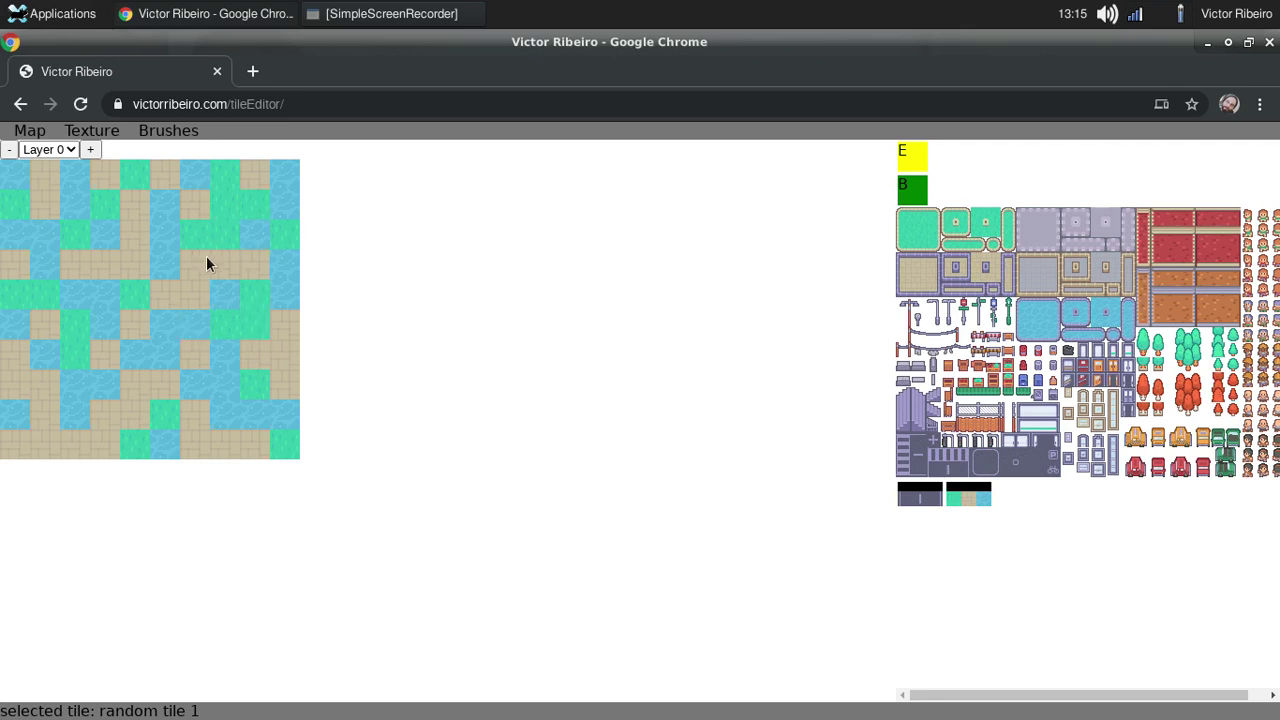
- Erase all painted tiles with the E eraser, leaving the map blank
click(911, 158)
mouse_move(17, 178)
mouse_down()
mouse_move(291, 178)
mouse_move(288, 447)
mouse_move(21, 446)
mouse_move(13, 229)
mouse_move(81, 212)
mouse_move(243, 223)
mouse_move(230, 208)
mouse_move(125, 200)
mouse_move(286, 204)
mouse_move(260, 280)
mouse_move(259, 378)
mouse_move(230, 415)
mouse_move(88, 408)
mouse_move(51, 276)
mouse_up()
mouse_move(104, 285)
mouse_down()
mouse_move(223, 274)
mouse_move(198, 373)
mouse_move(76, 365)
mouse_move(103, 278)
mouse_move(181, 293)
mouse_move(90, 339)
mouse_move(157, 348)
mouse_up()
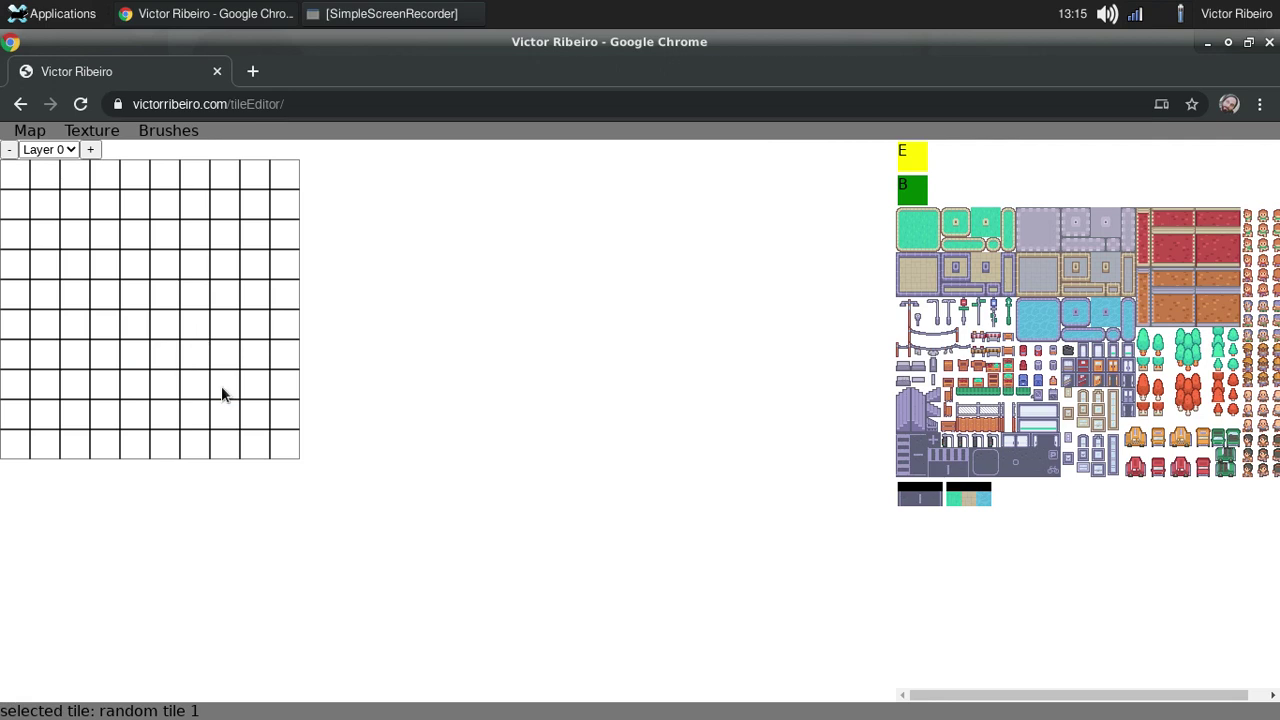
- Fill the whole map with grass tile 1,1, painting grass over stray red trees
click(913, 236)
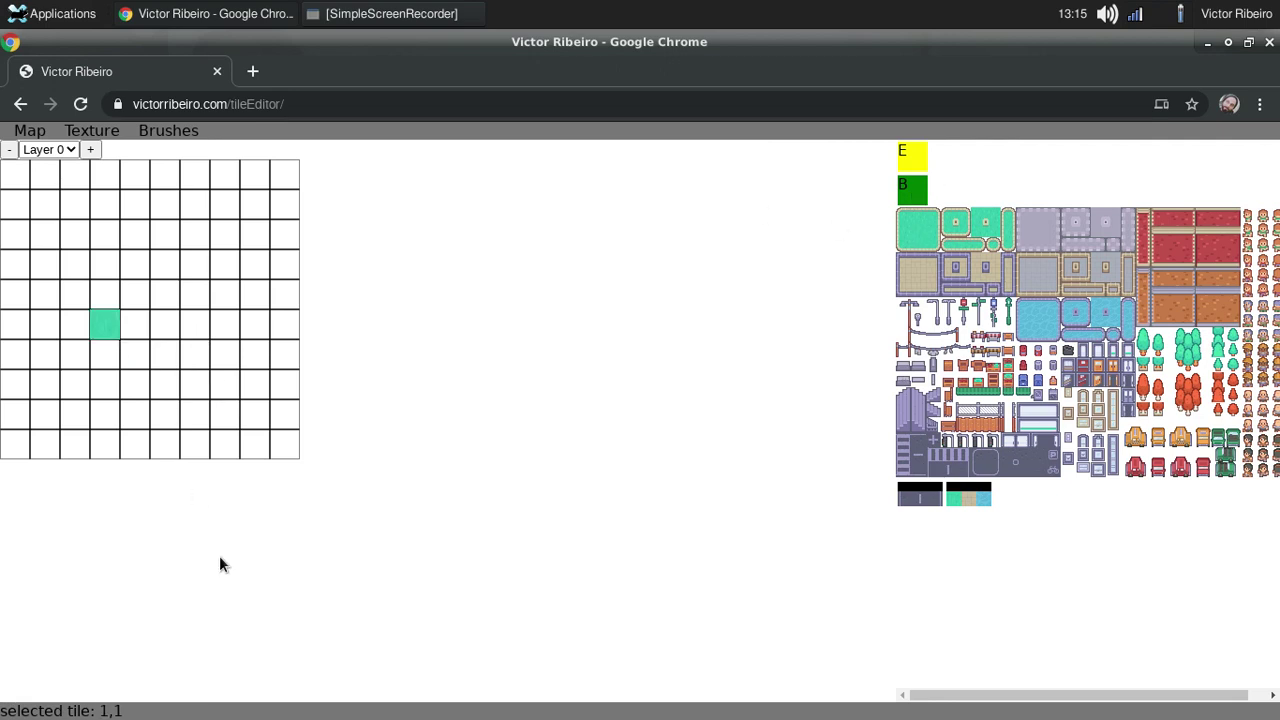
click(232, 292)
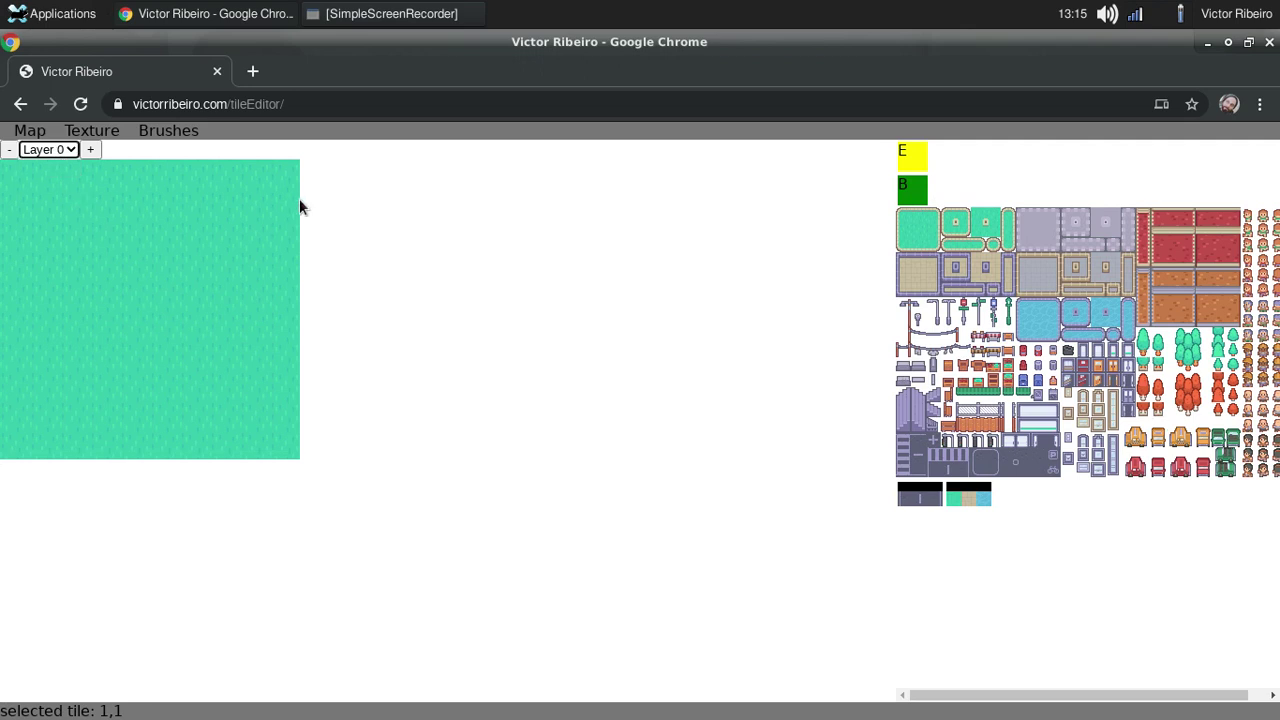
click(220, 442)
click(1156, 404)
click(185, 359)
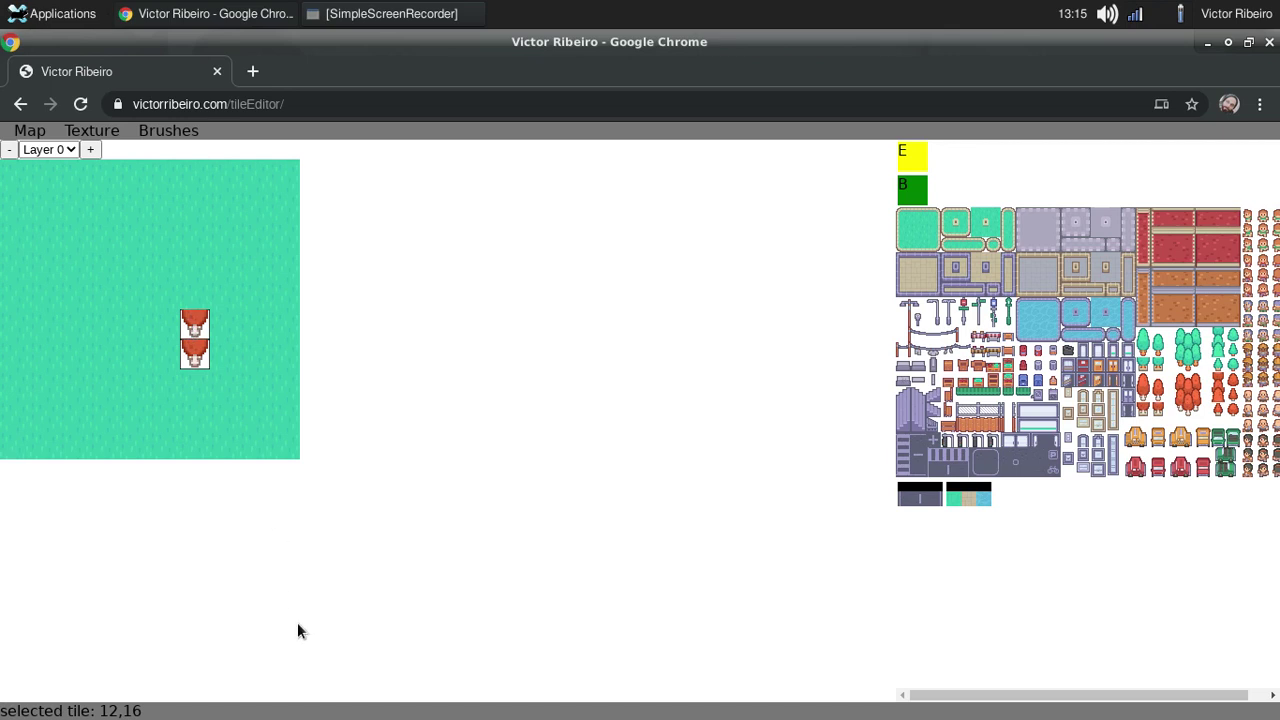
click(938, 238)
mouse_move(185, 360)
mouse_down()
mouse_move(195, 322)
mouse_move(65, 222)
mouse_up()
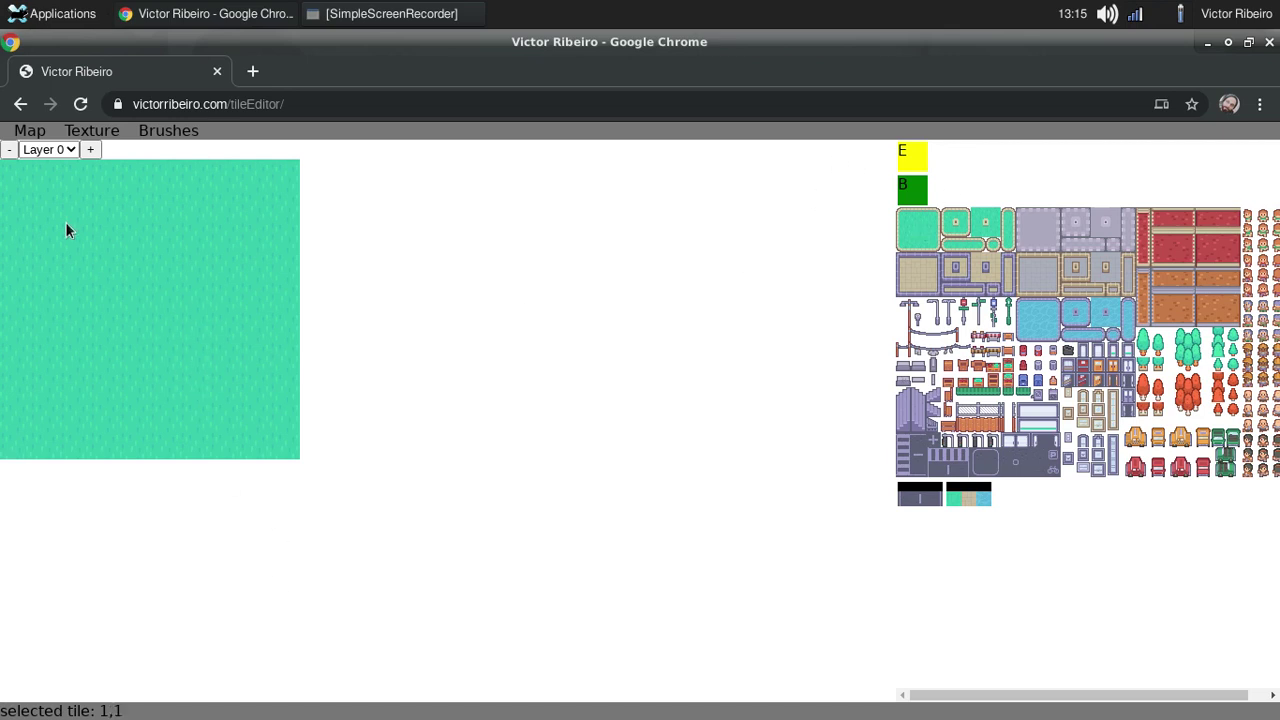
- Add Layer 1, switch to it, and place a red tree tile on it
click(90, 150)
click(67, 150)
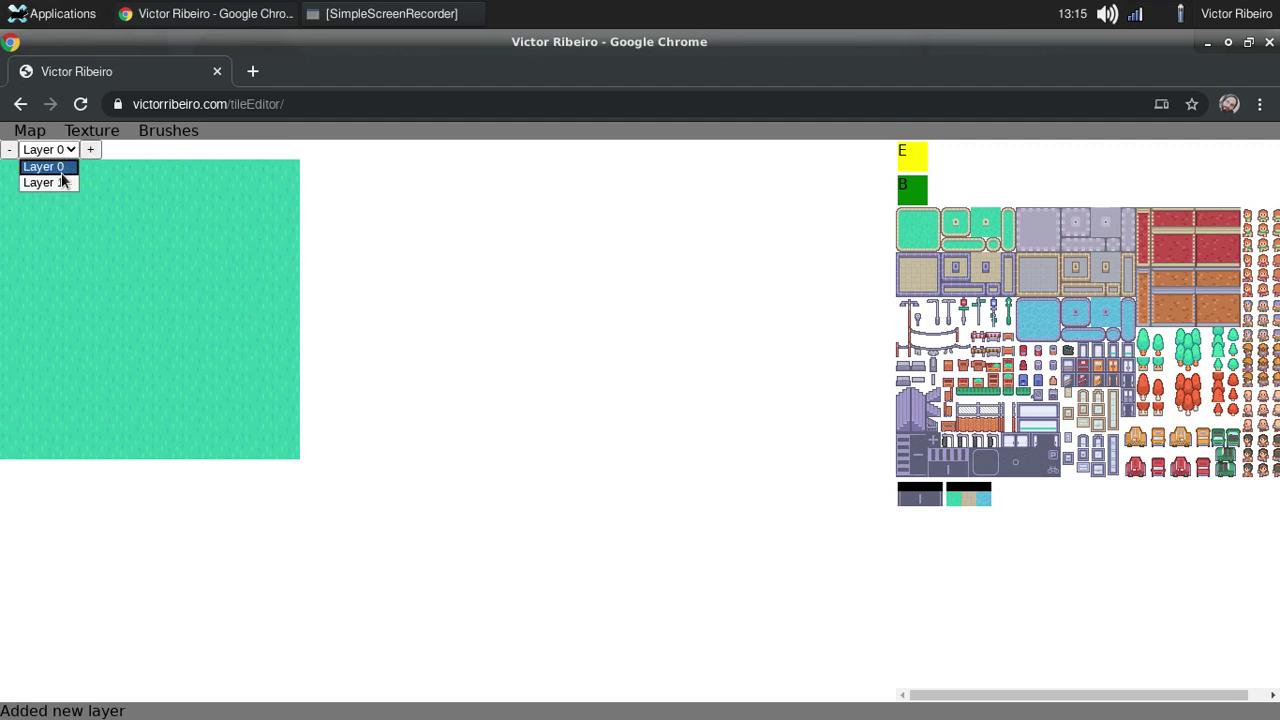
click(56, 181)
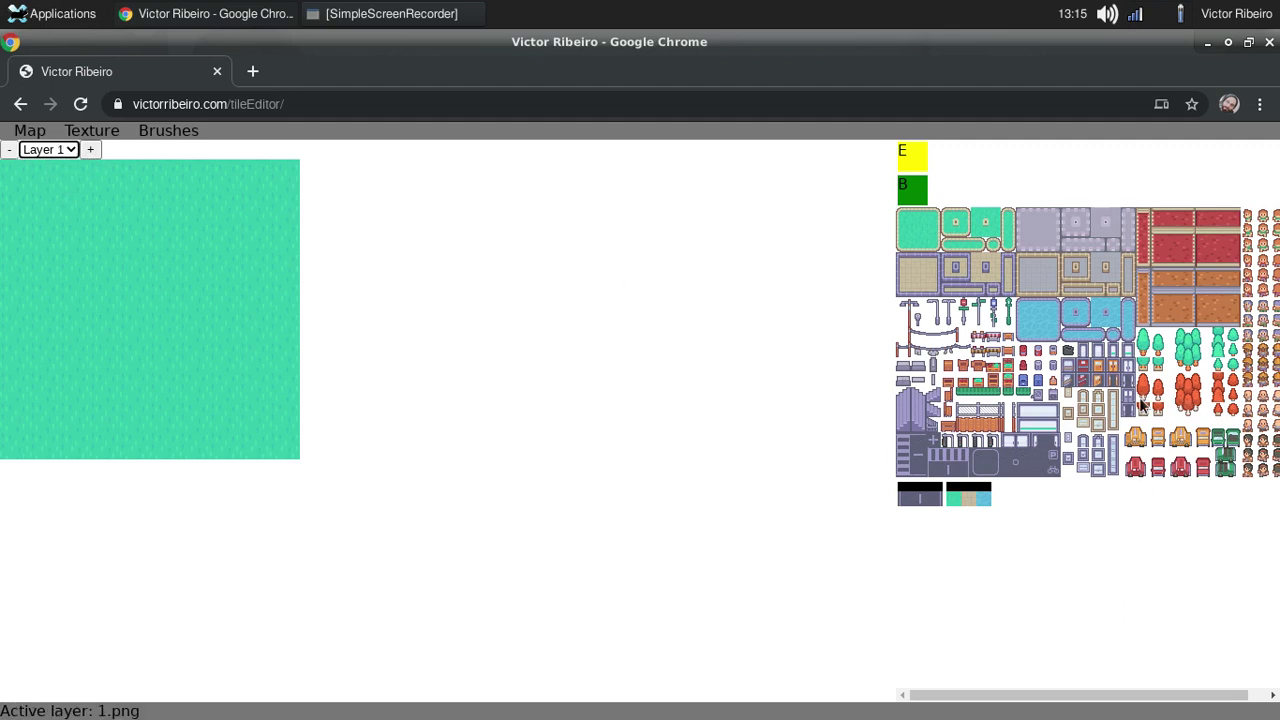
click(1082, 400)
click(236, 360)
click(1082, 370)
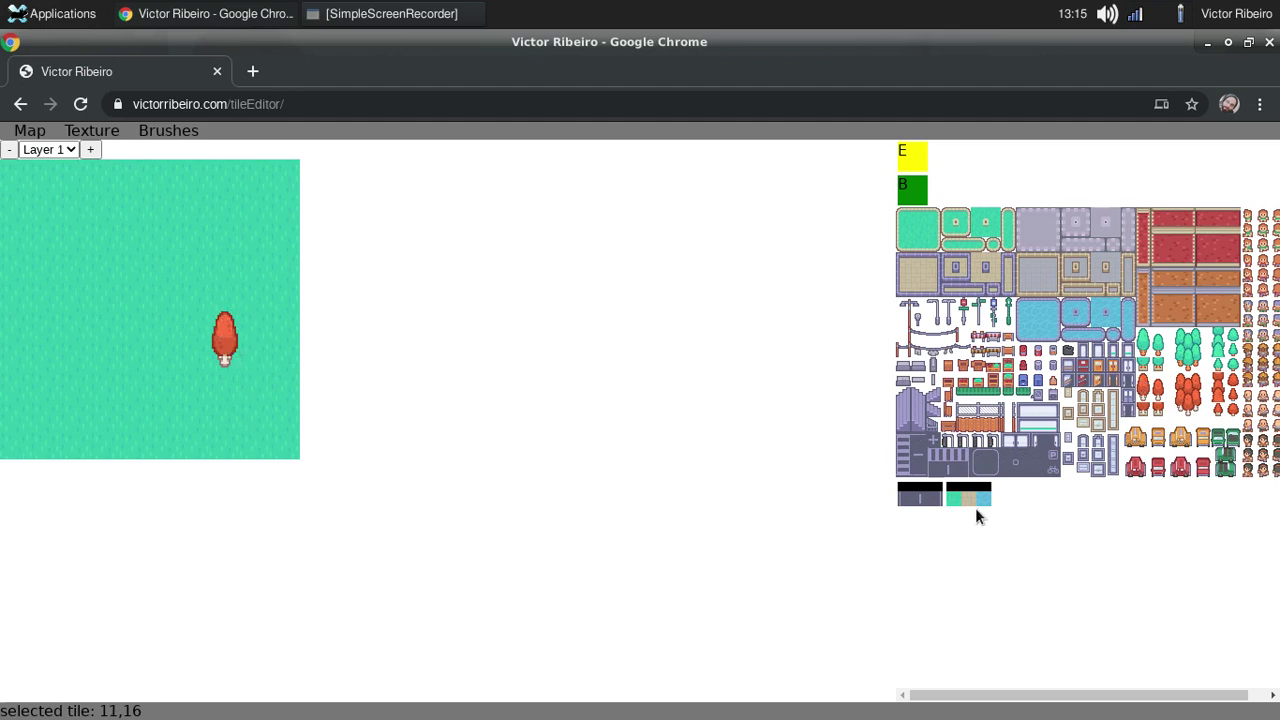
- Create a custom brush 1 tile wide and 2 tiles tall
click(192, 126)
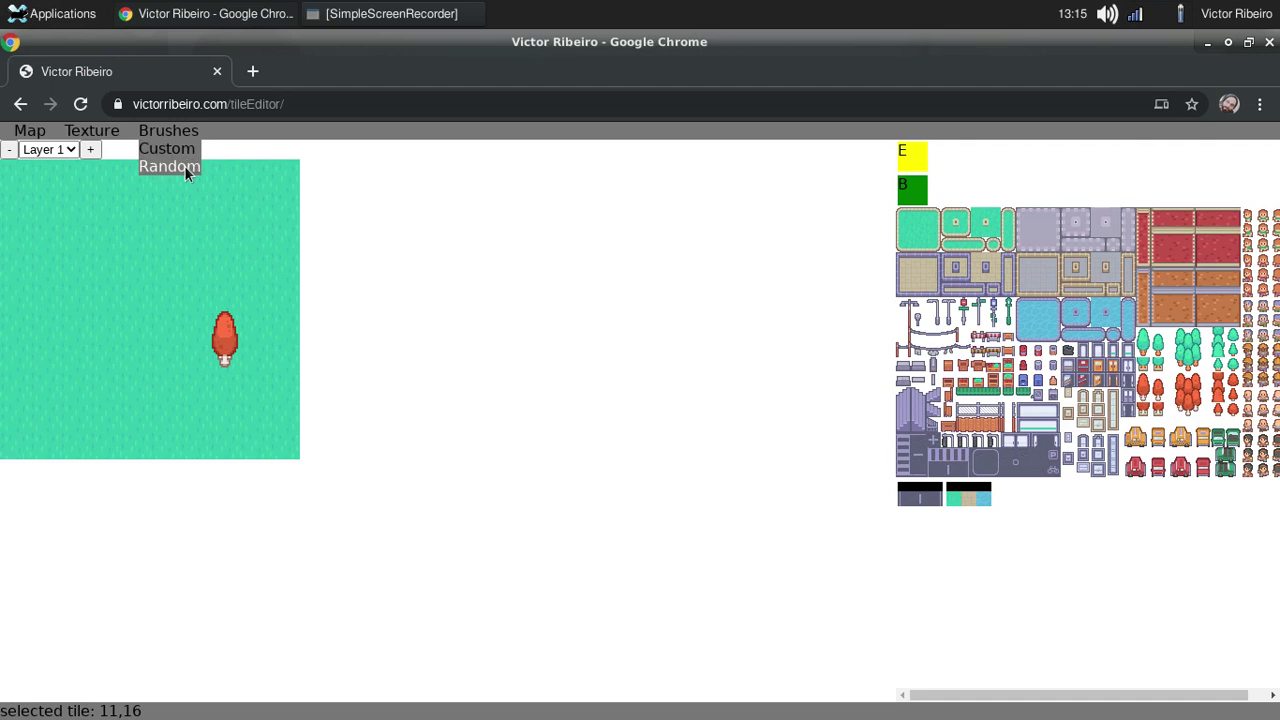
click(190, 162)
double_click(691, 306)
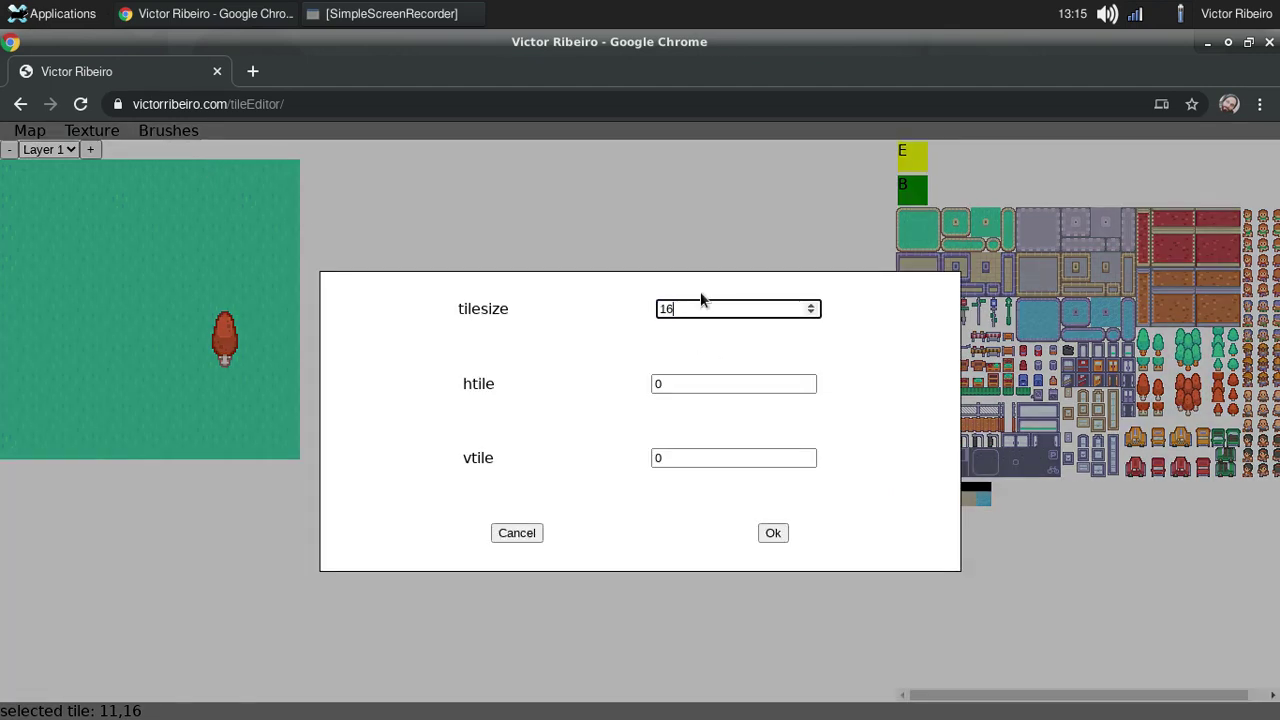
double_click(692, 383)
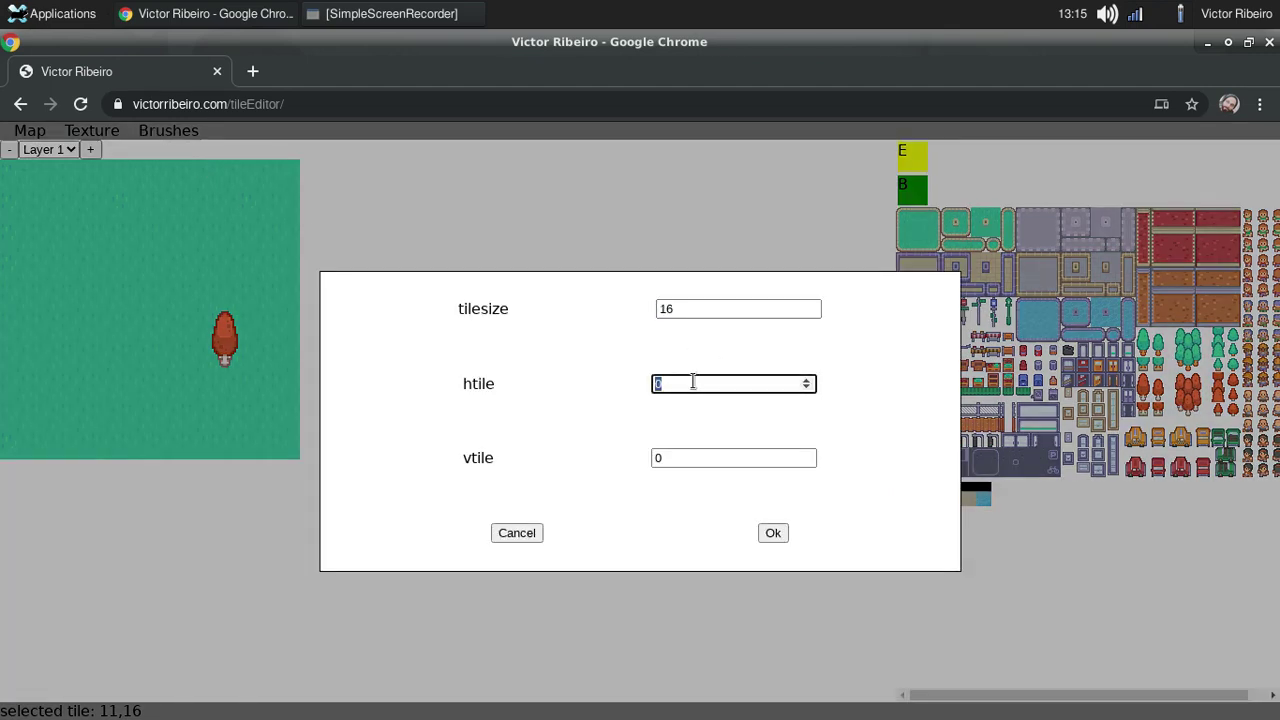
text(1)
key(Tab)
text(2)
click(779, 535)
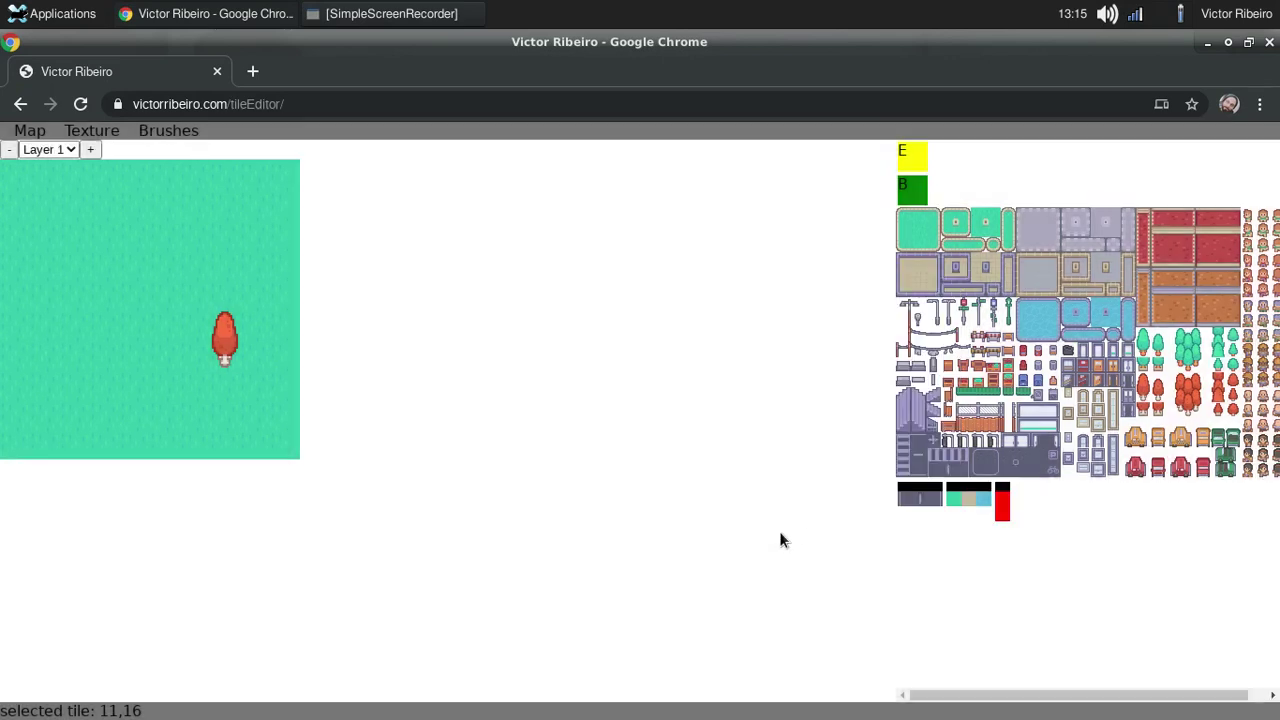
- Load the two tree tiles into the brush and stamp eight red trees across the grass
click(1028, 493)
click(1003, 502)
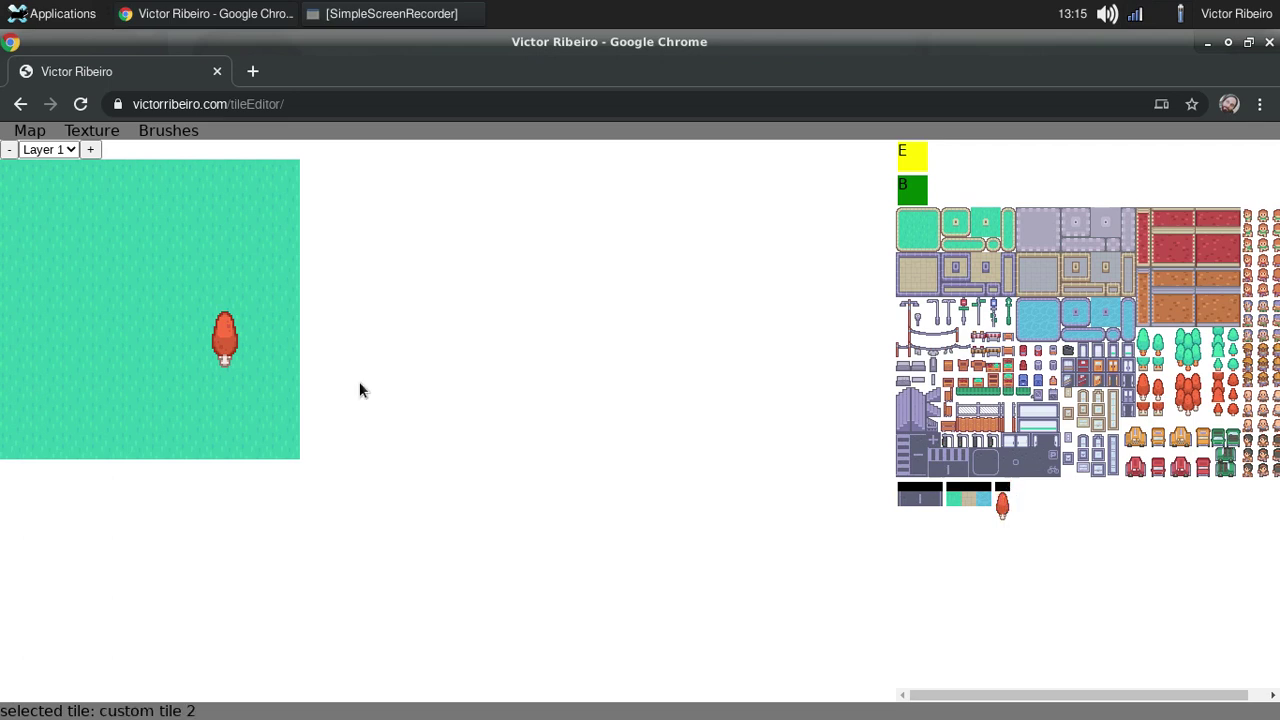
click(105, 215)
click(75, 338)
click(105, 308)
click(195, 215)
click(225, 215)
click(248, 420)
click(225, 420)
click(165, 390)
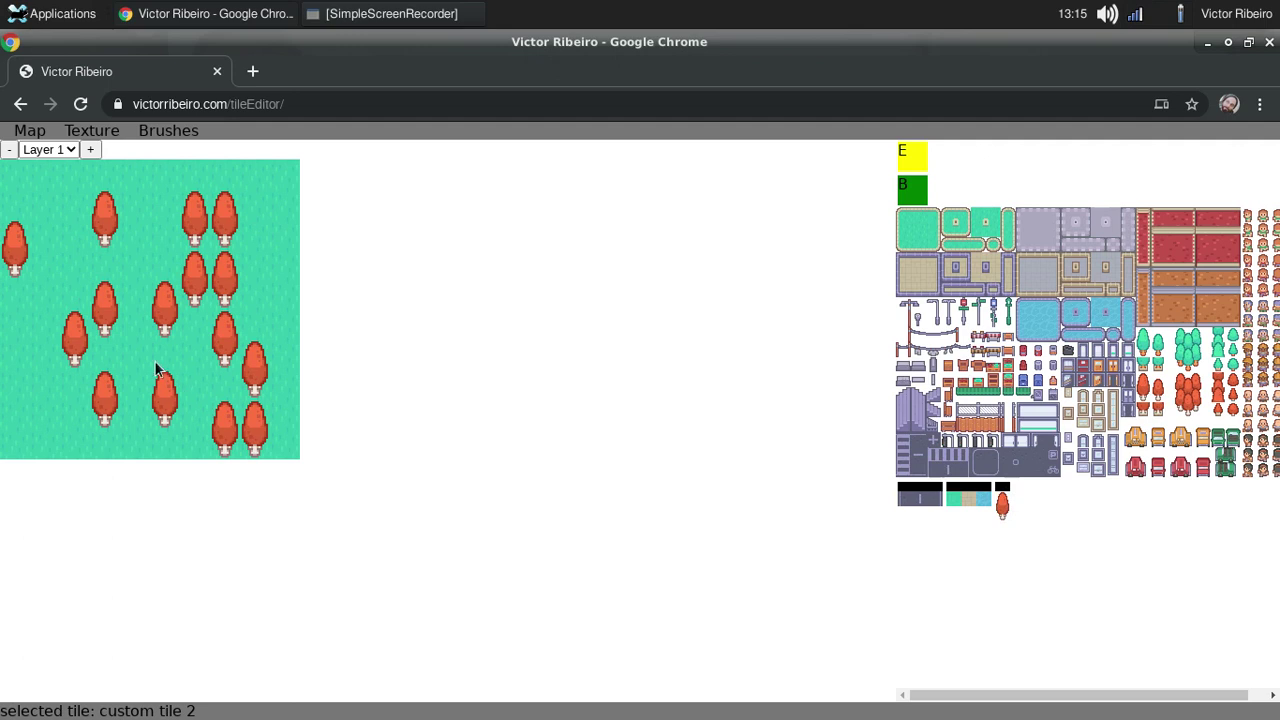
- Erase every red tree with the E eraser, leaving plain grass
click(912, 160)
click(12, 240)
click(105, 205)
mouse_move(195, 215)
mouse_down()
mouse_move(207, 255)
mouse_move(234, 258)
mouse_move(239, 434)
mouse_move(251, 356)
mouse_move(163, 407)
mouse_move(73, 375)
mouse_move(109, 407)
mouse_up()
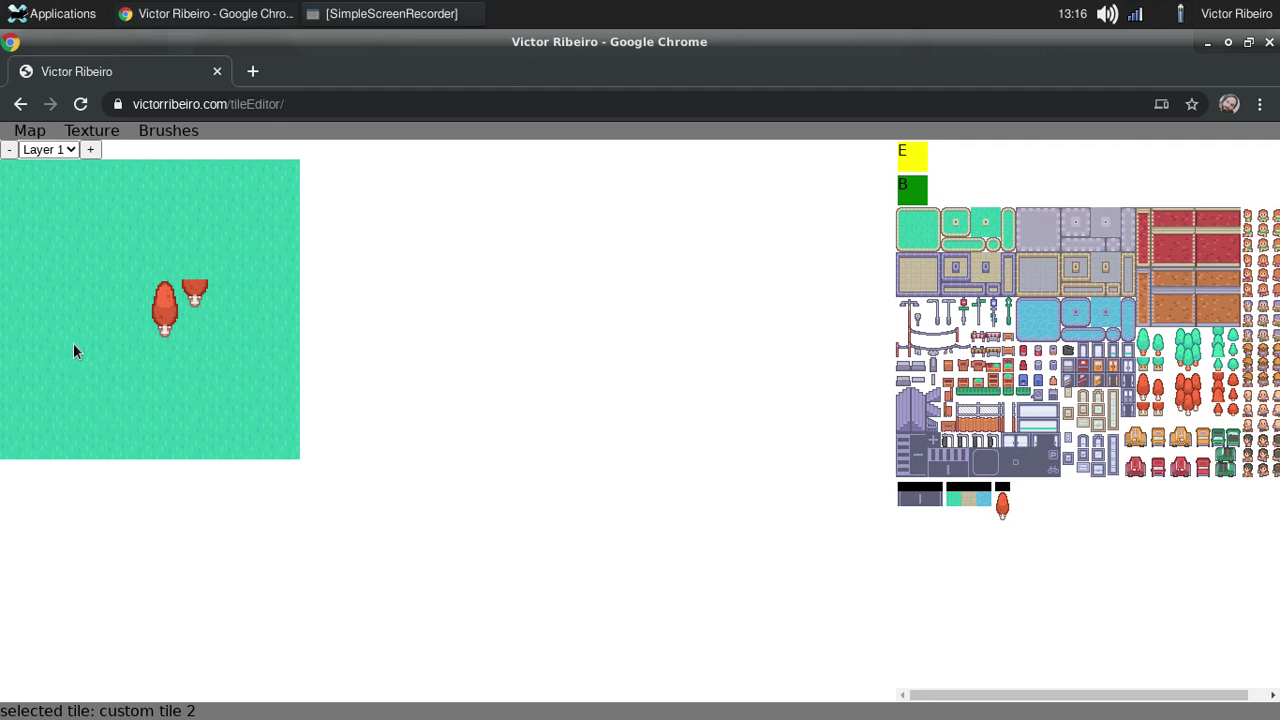
drag(73, 343, 184, 296)
- Expand the map by 5 columns on the right
mouse_move(30, 131)
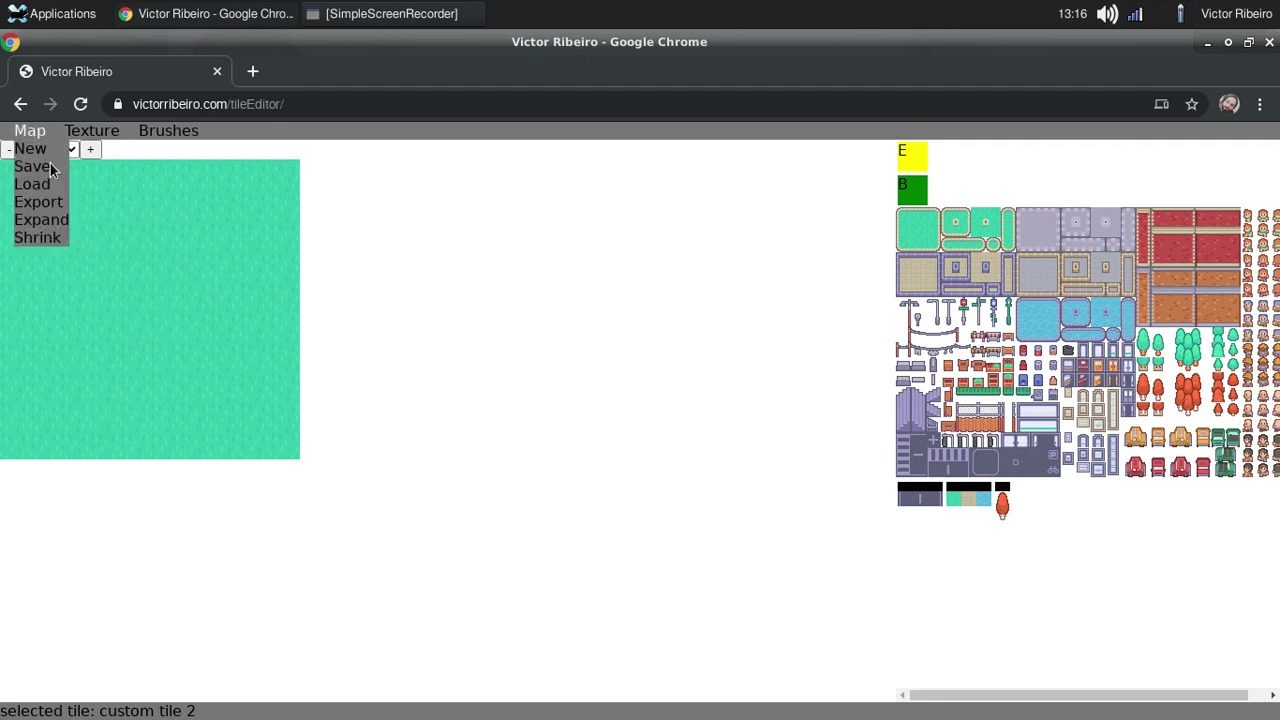
click(55, 218)
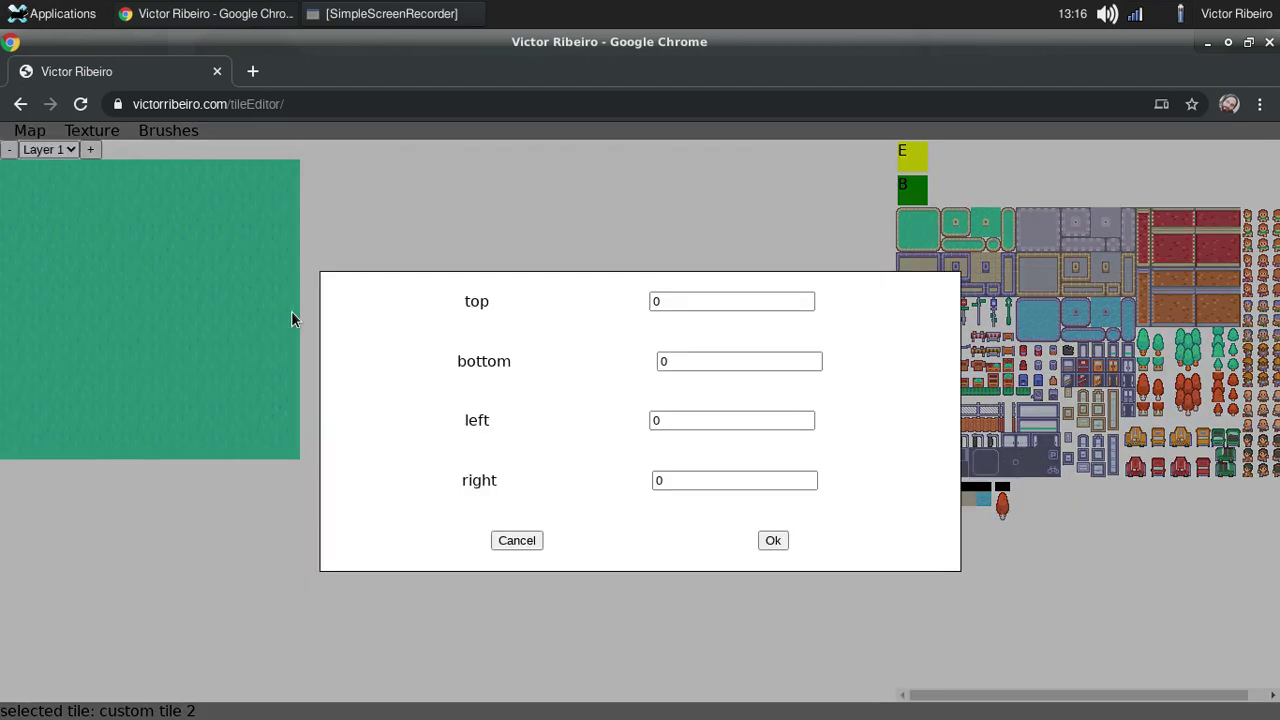
double_click(719, 477)
text(5)
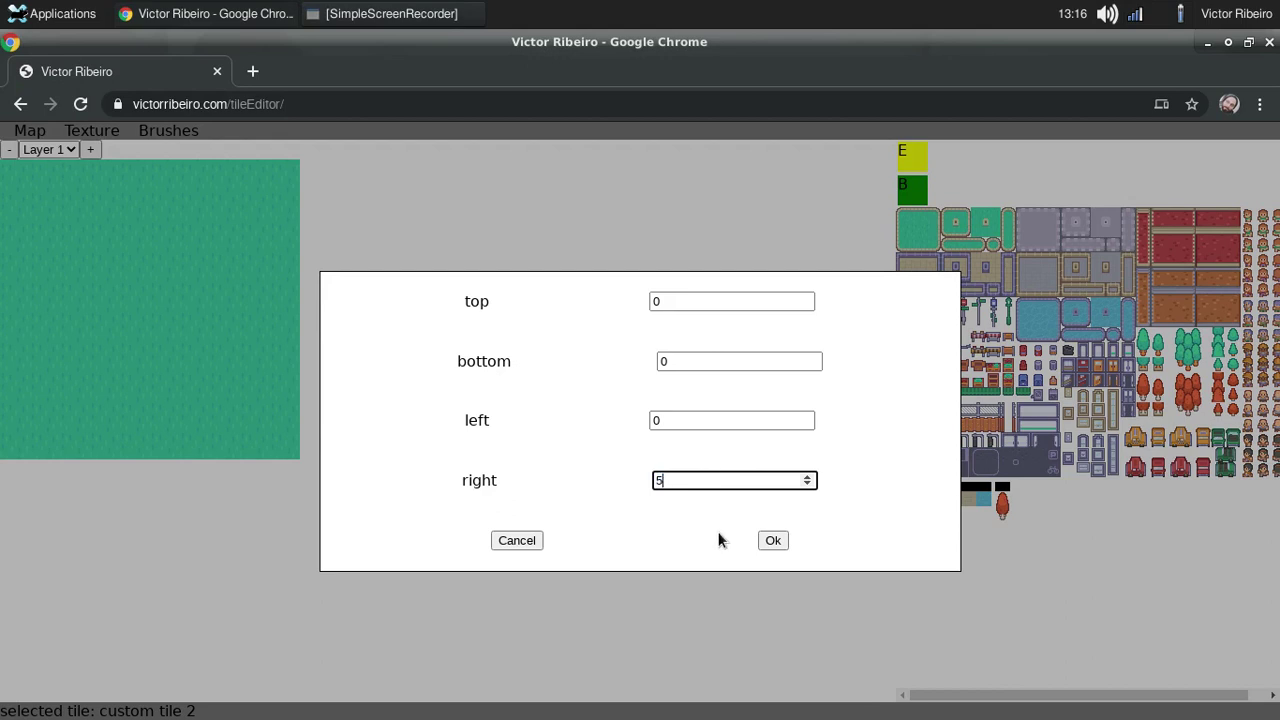
click(773, 540)
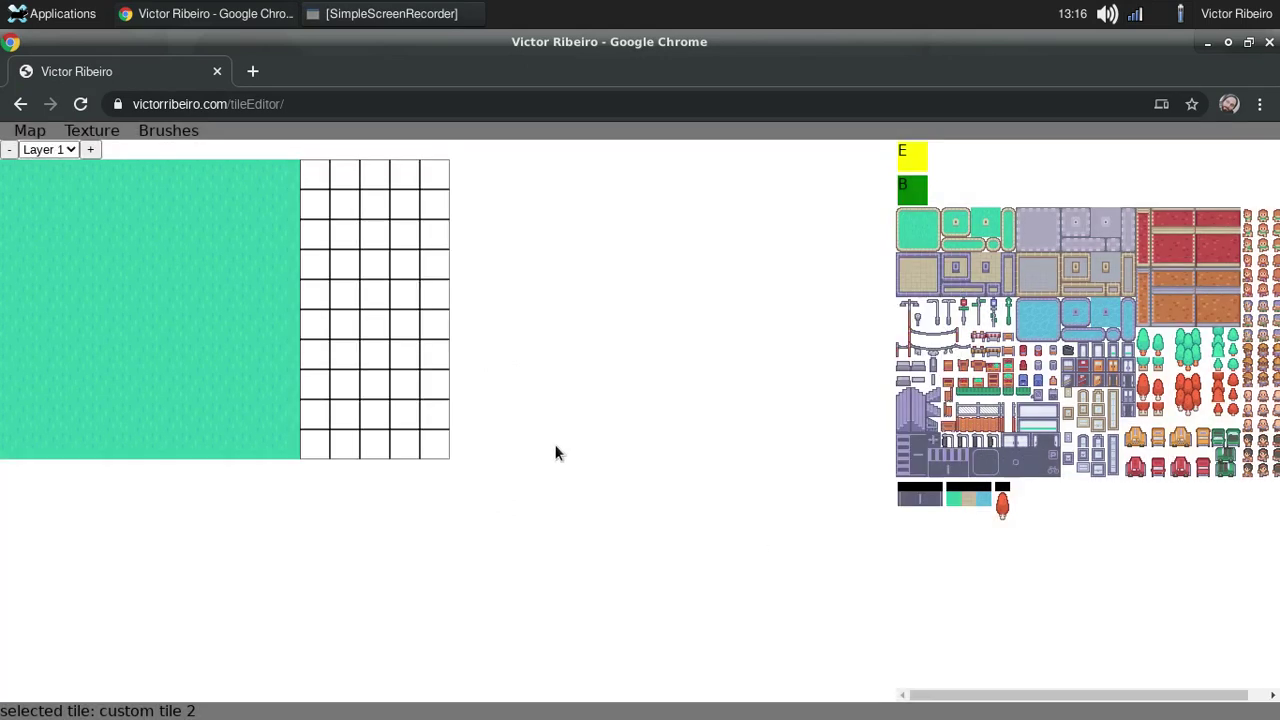
- Shrink the map by 5 columns on the right, back to 10×10
click(30, 131)
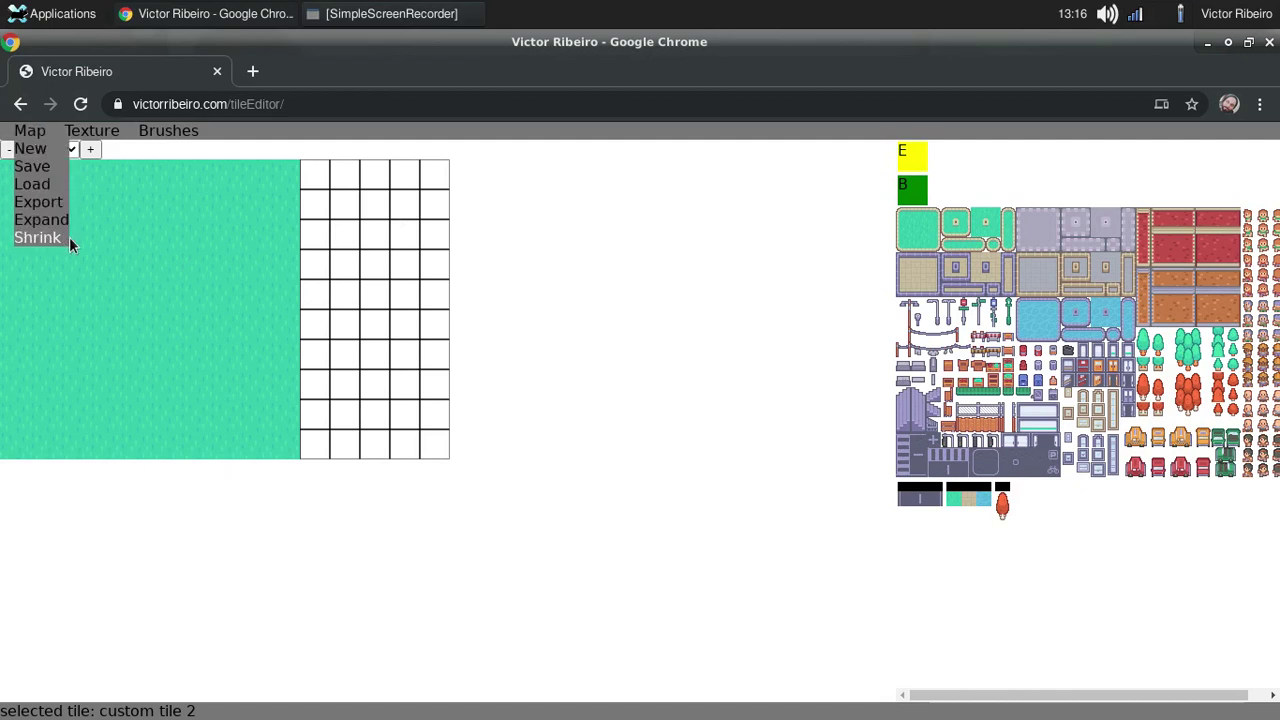
click(38, 237)
double_click(697, 478)
text(5)
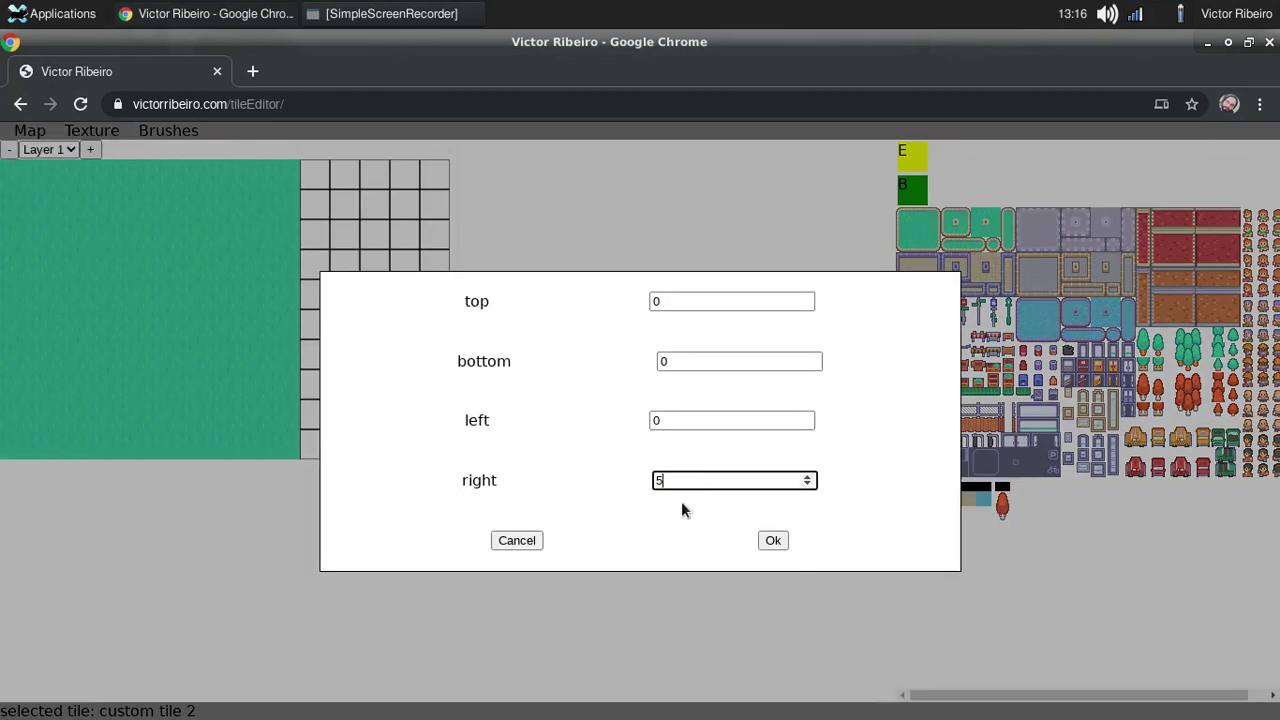
click(775, 542)
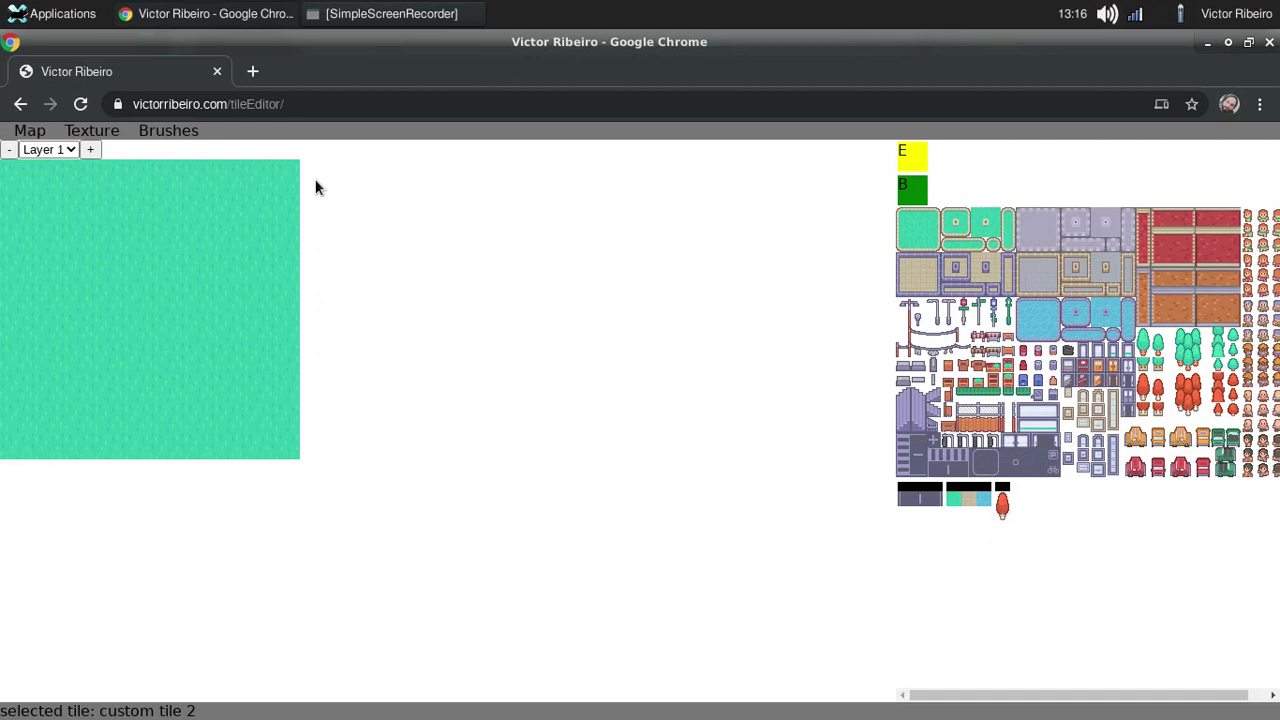
- Export the grass map as image.png and open the downloaded 320×320 picture to check it
click(27, 137)
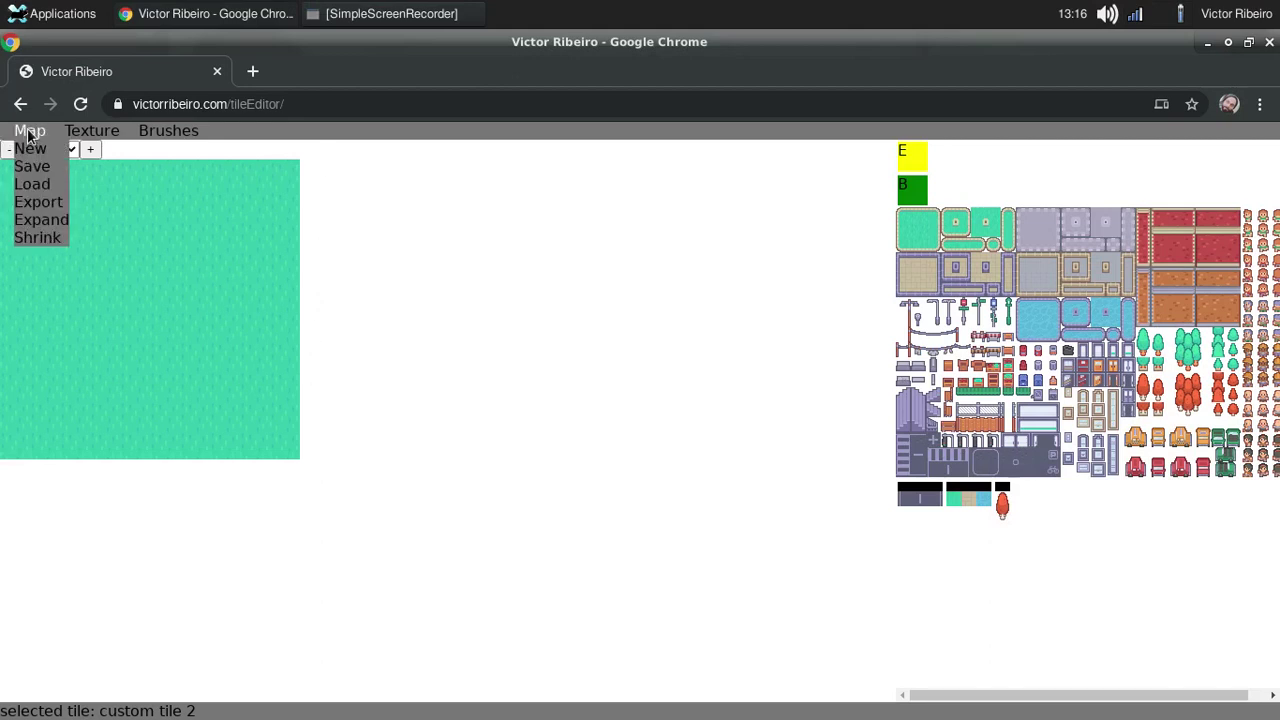
click(38, 202)
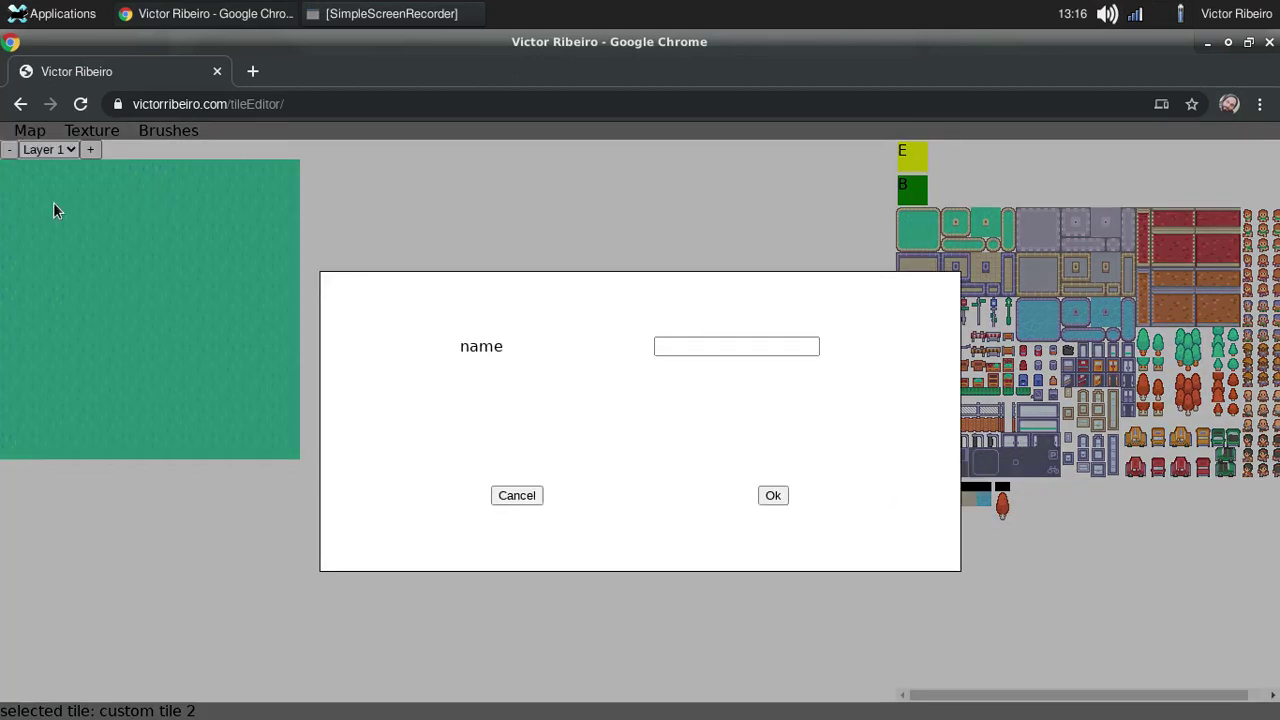
click(686, 345)
text(i)
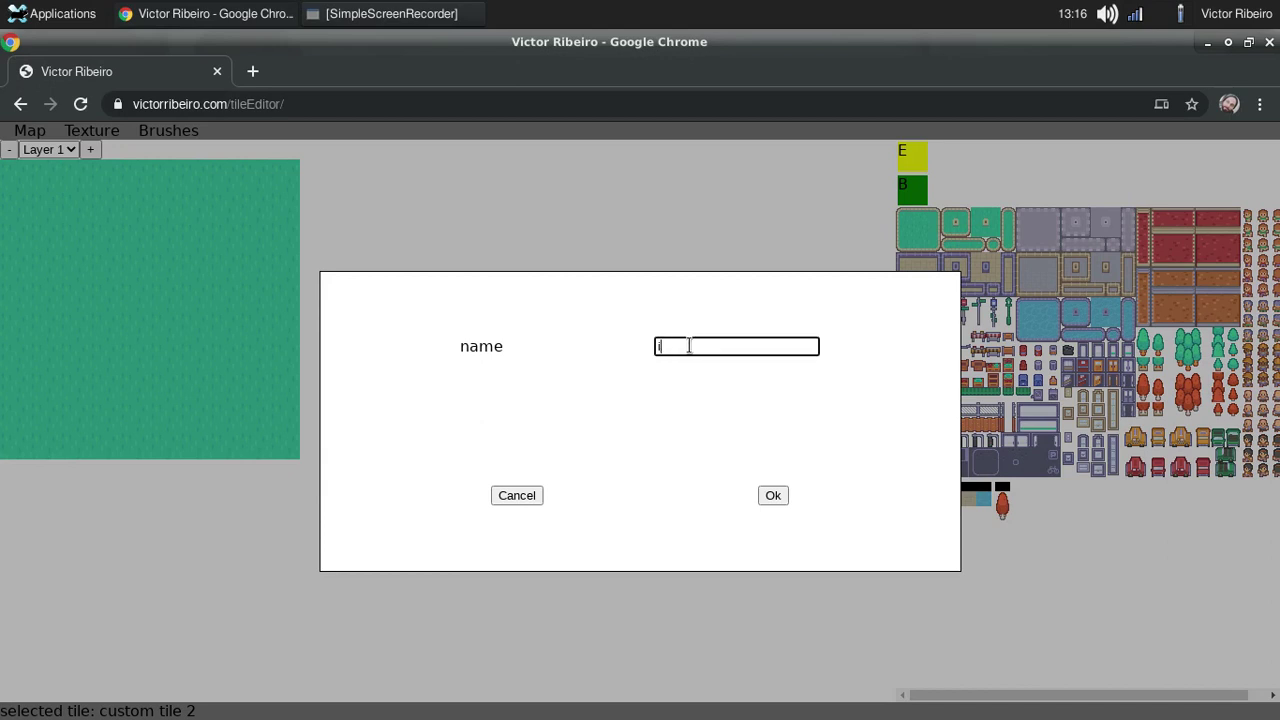
text(mage)
click(771, 494)
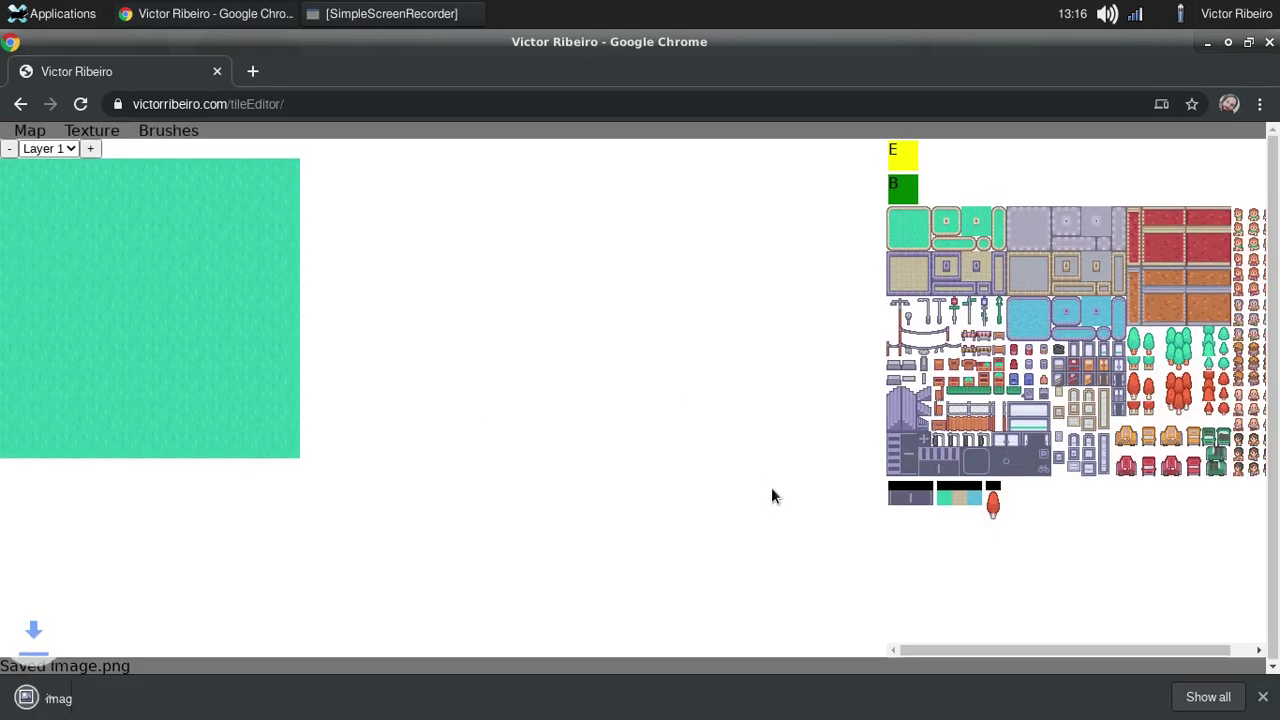
click(105, 700)
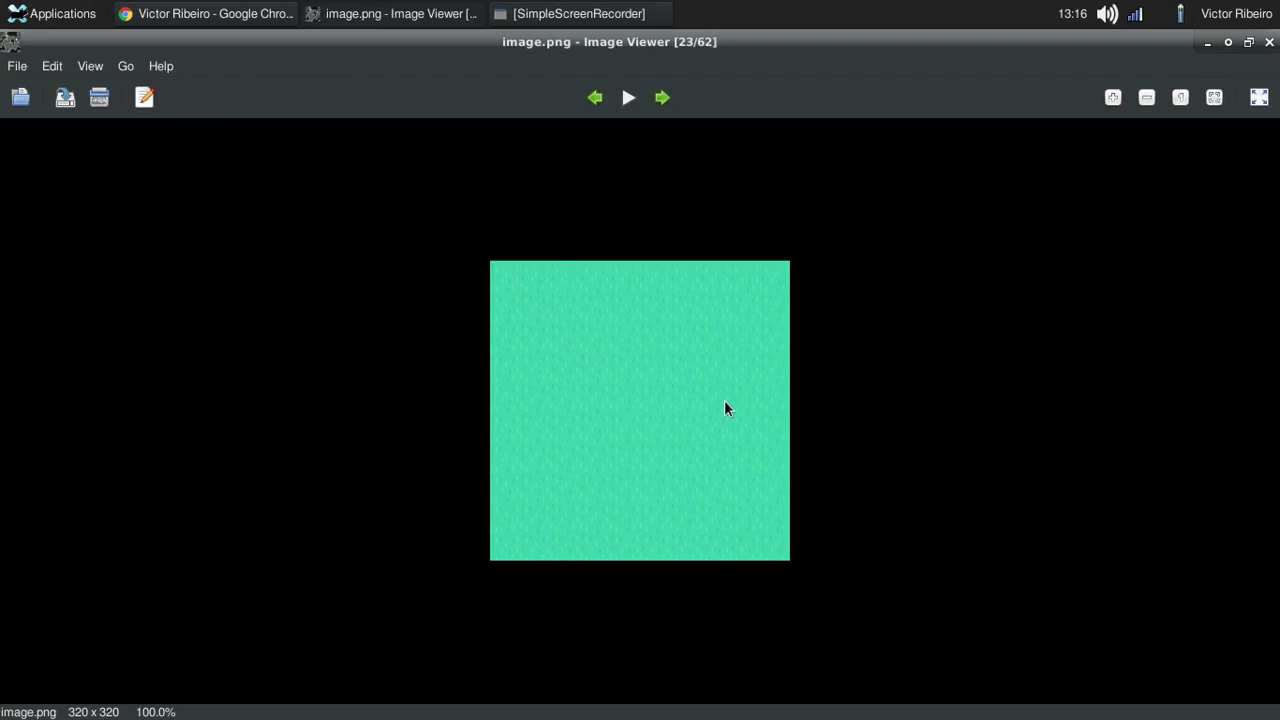
- Back in the editor, save the map as the JSON file 1.json
click(1269, 42)
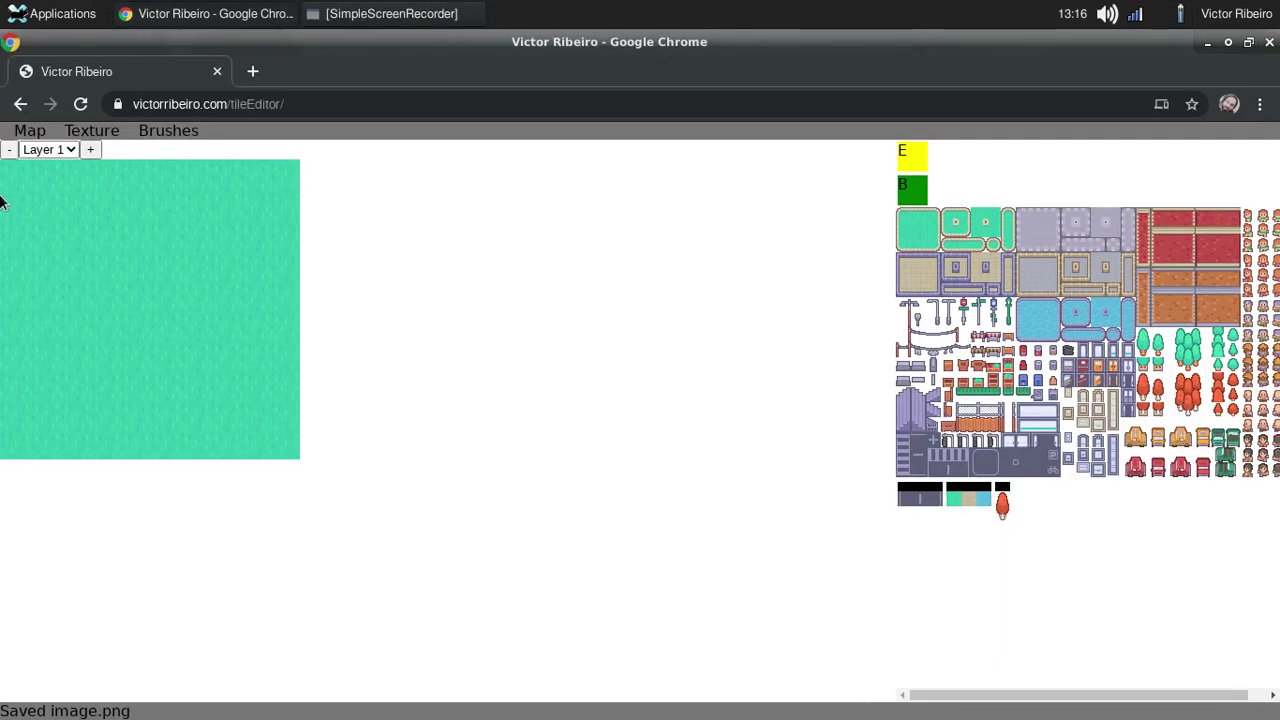
click(30, 131)
click(44, 168)
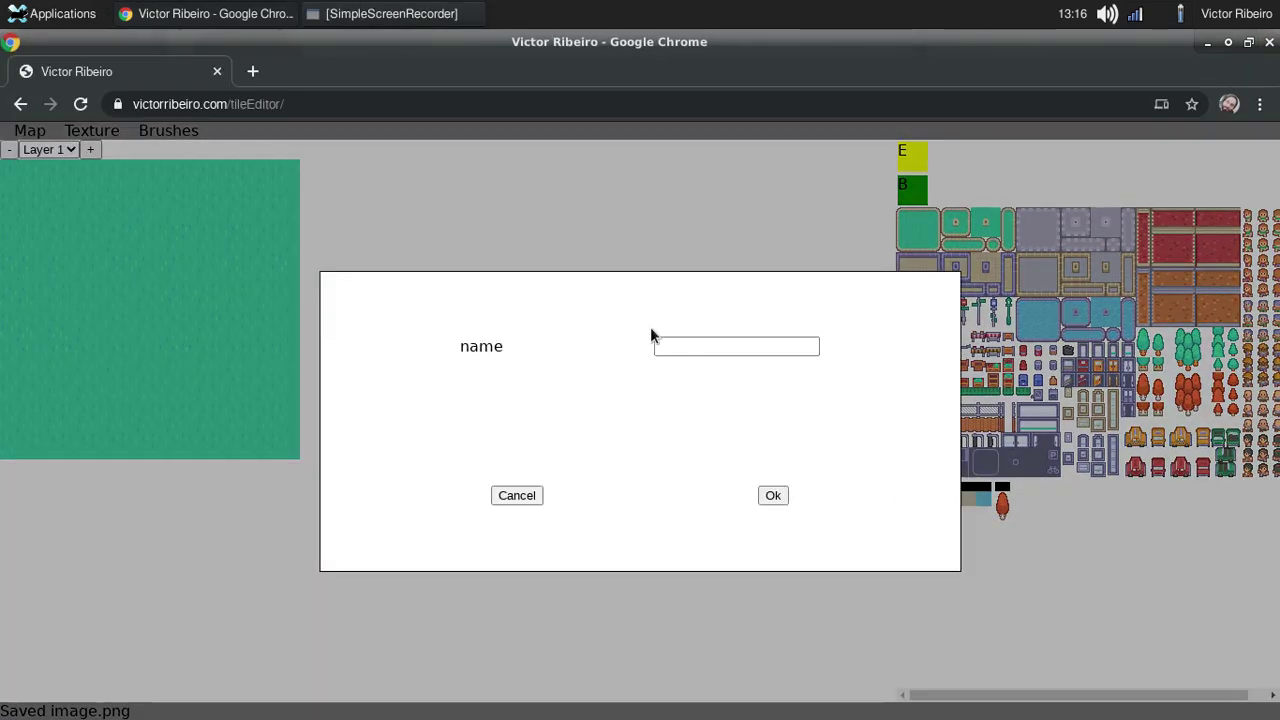
click(662, 346)
text(1)
click(775, 497)
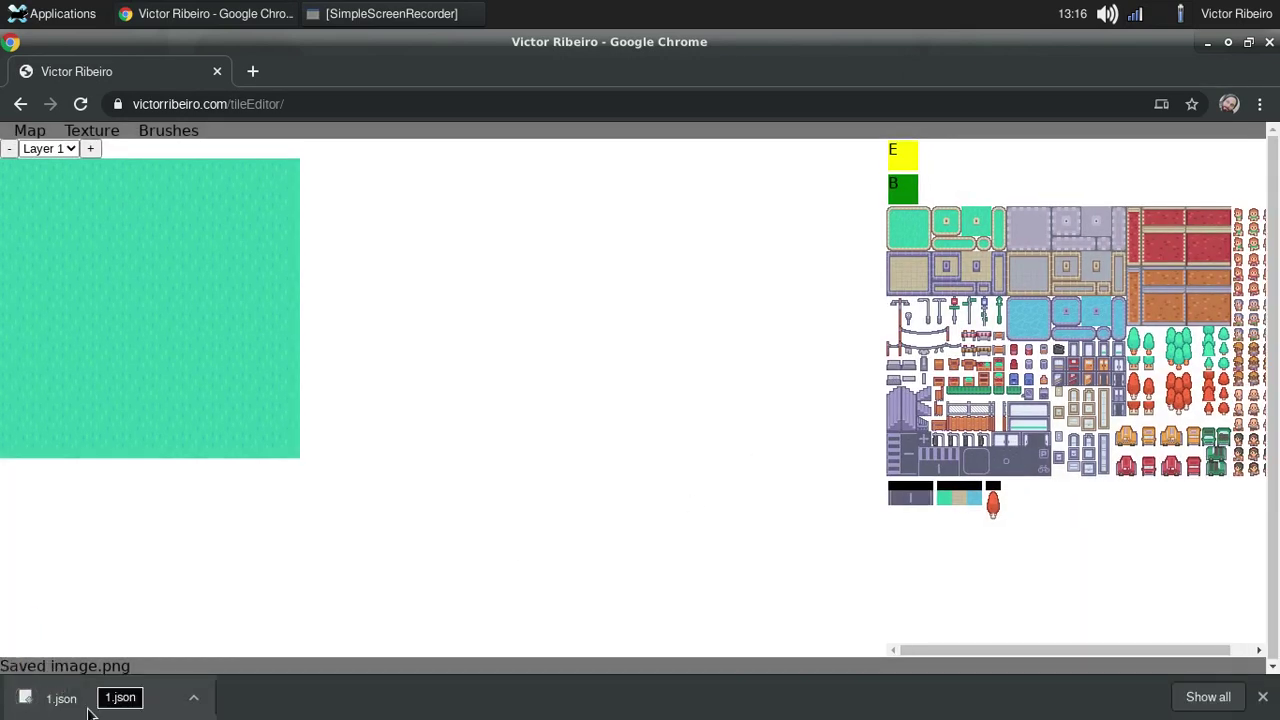
click(81, 104)
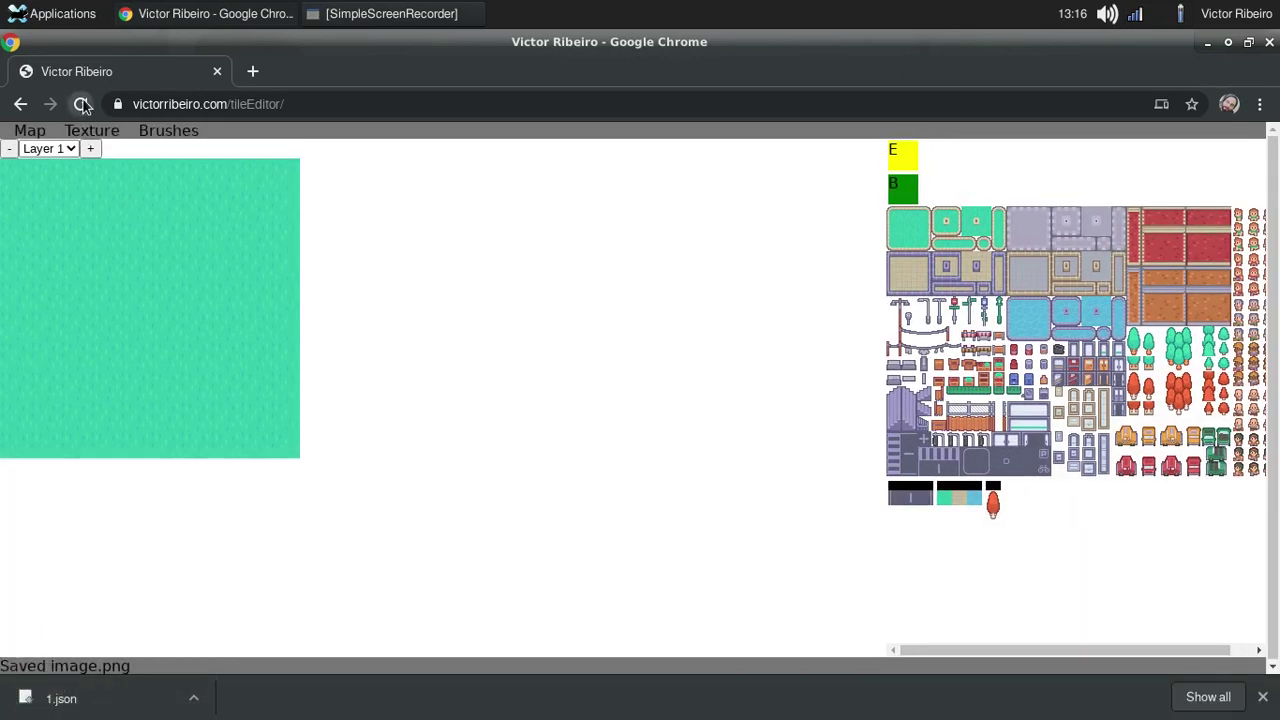
- Load the saved map 1.json from the Downloads folder into the editor
click(30, 131)
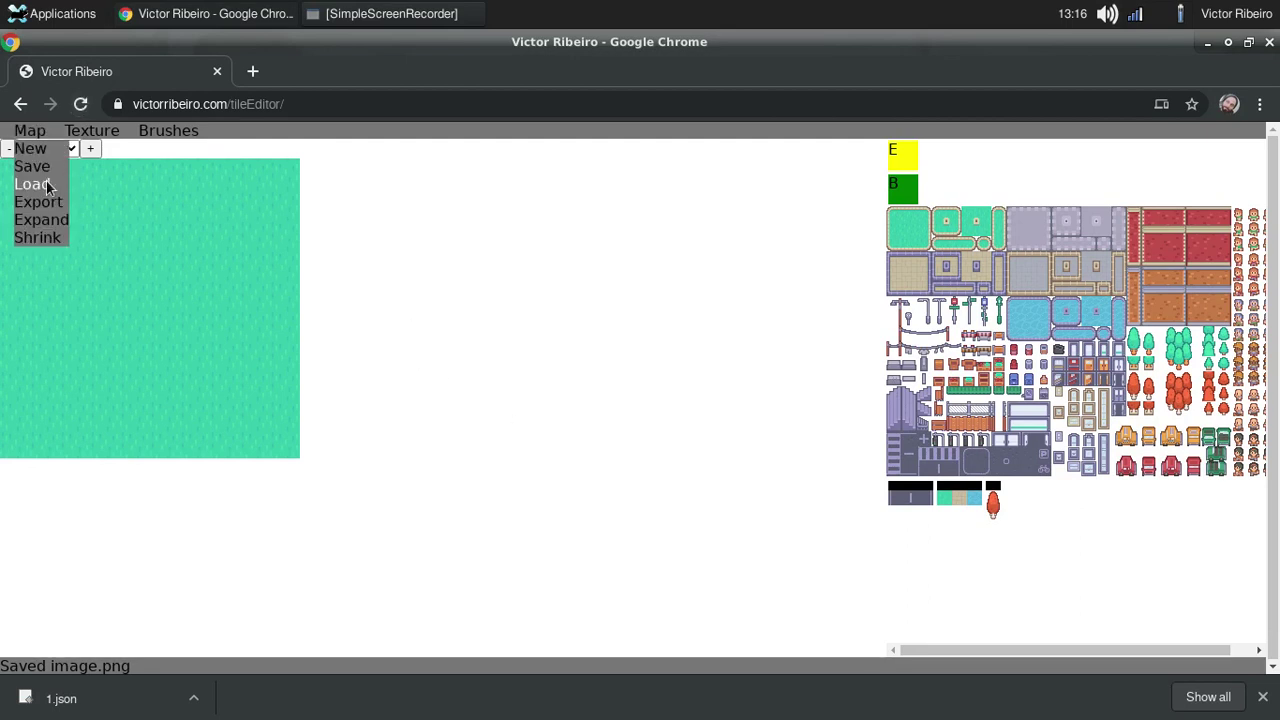
click(47, 185)
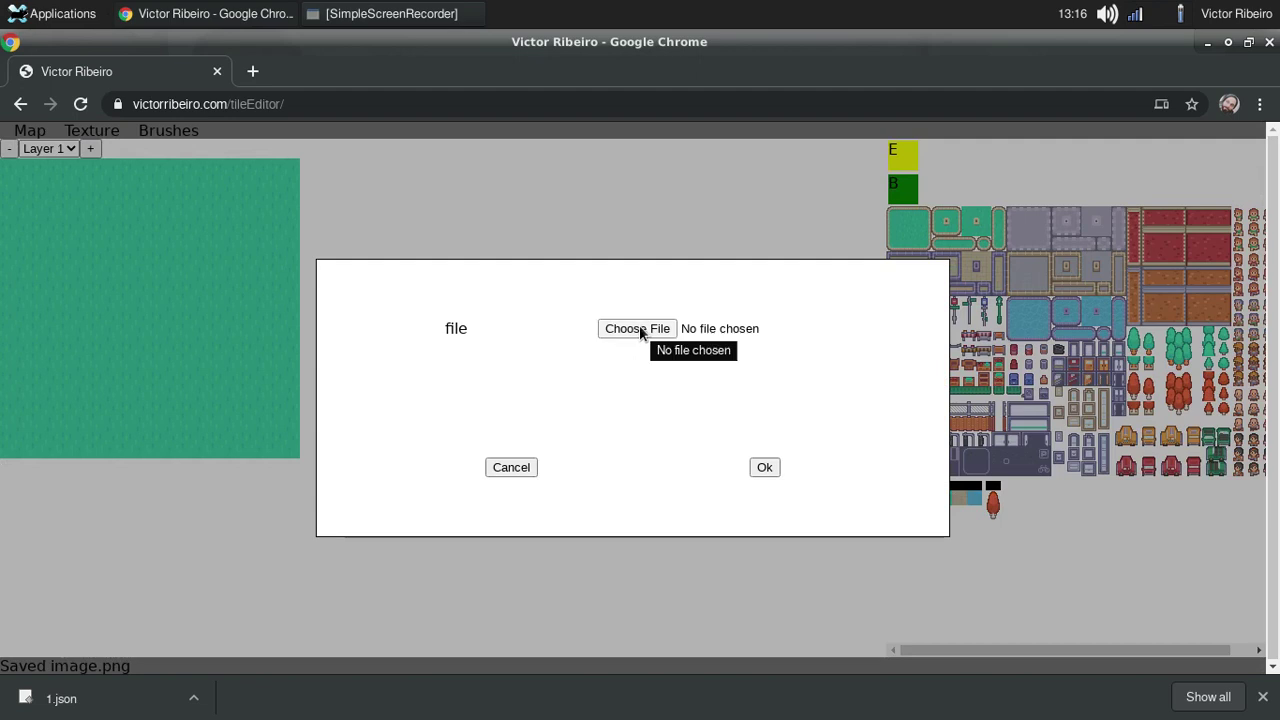
click(638, 327)
click(254, 220)
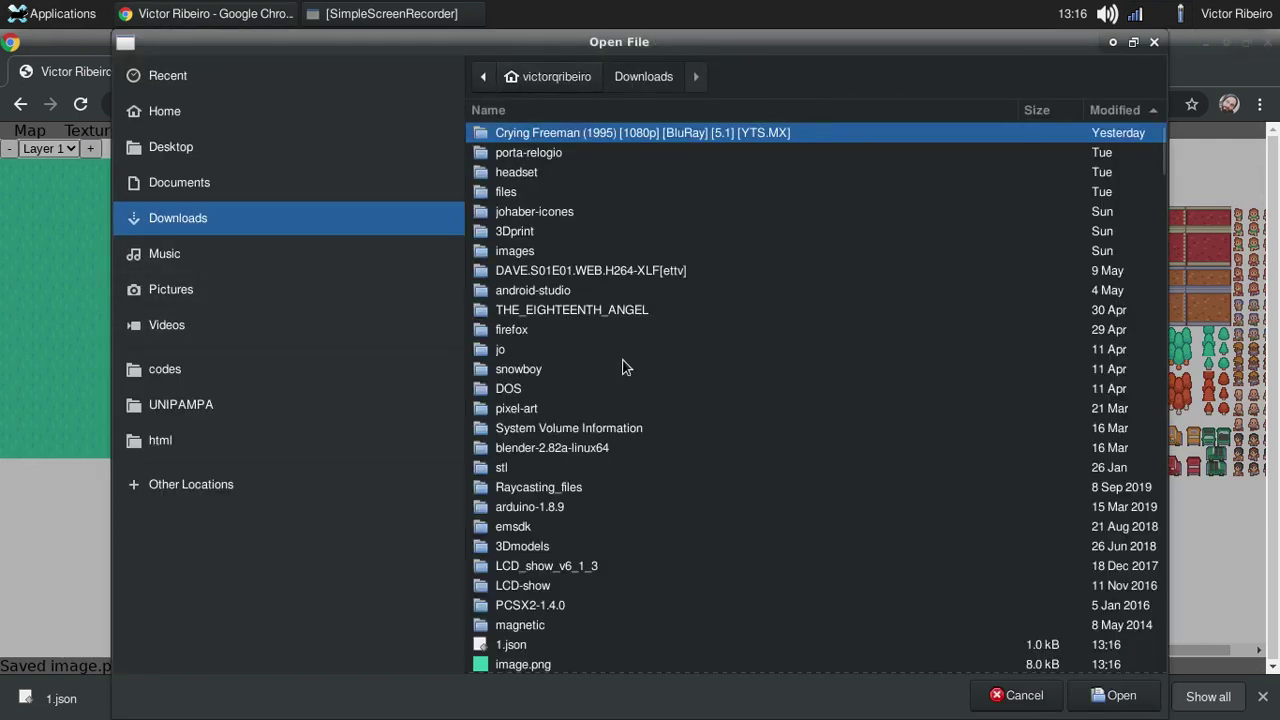
click(520, 645)
click(1116, 698)
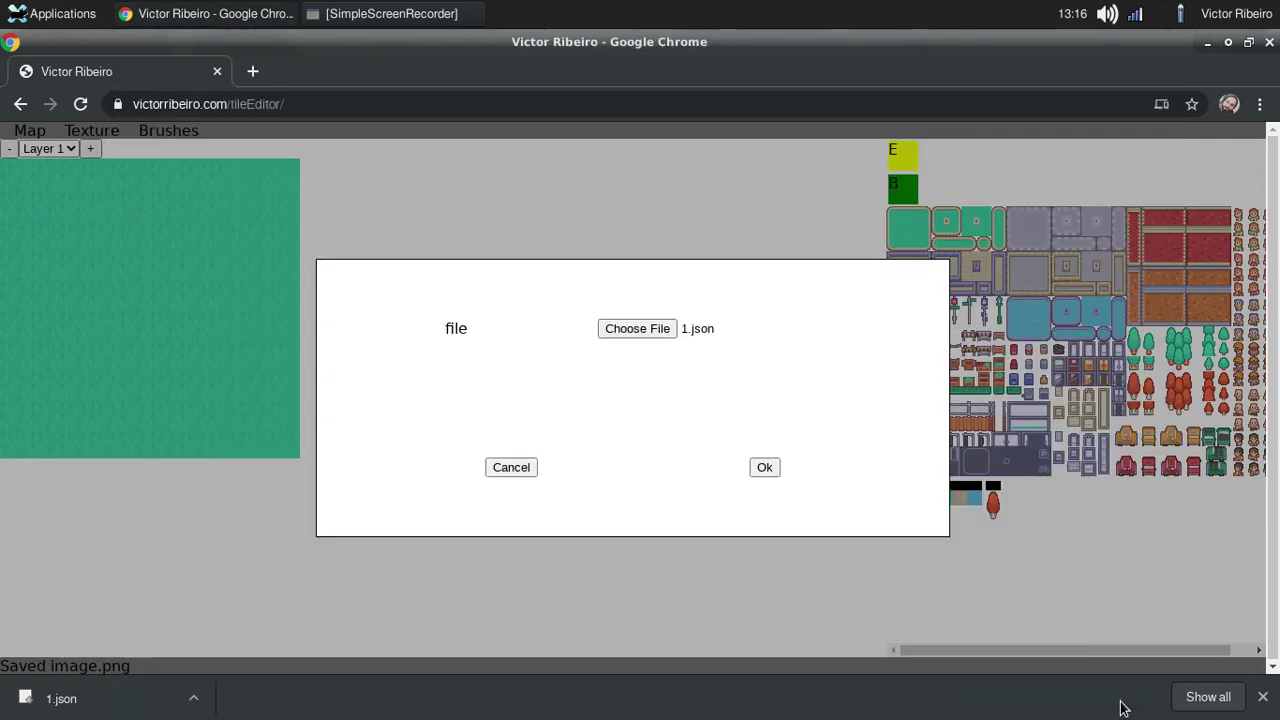
click(755, 468)
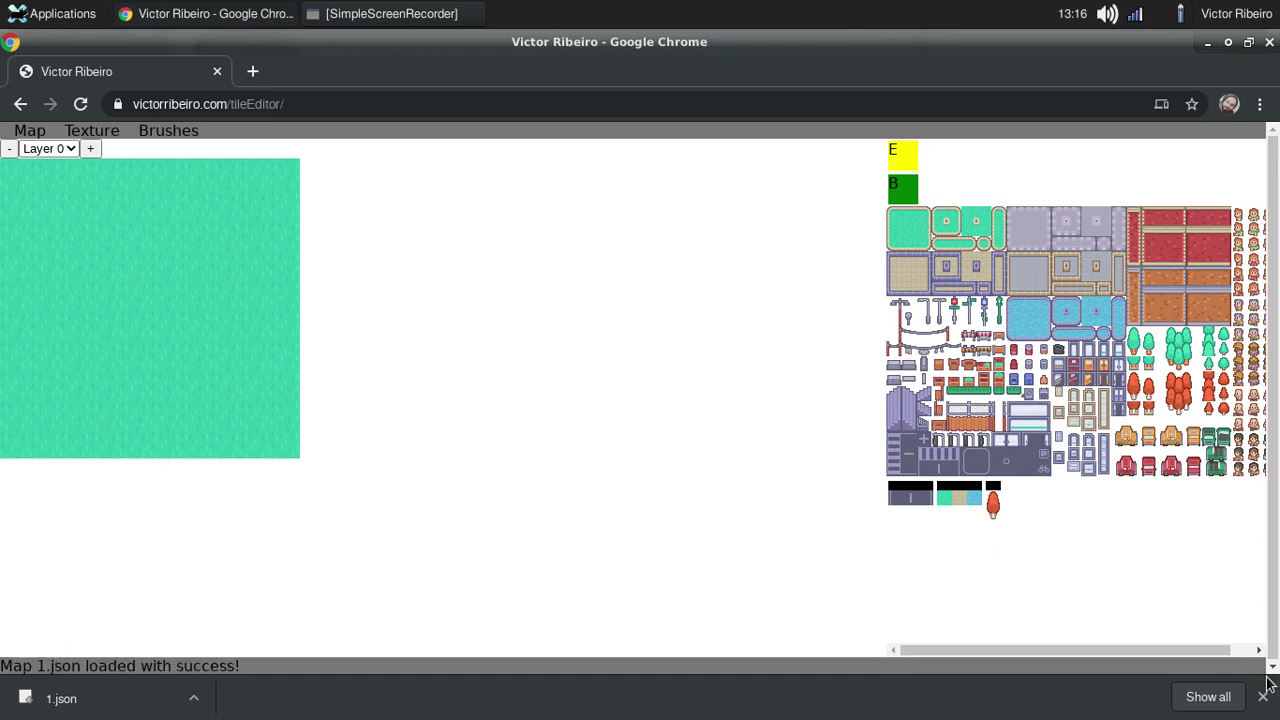
- Switch the working layer from Layer 1 to Layer 0
click(57, 151)
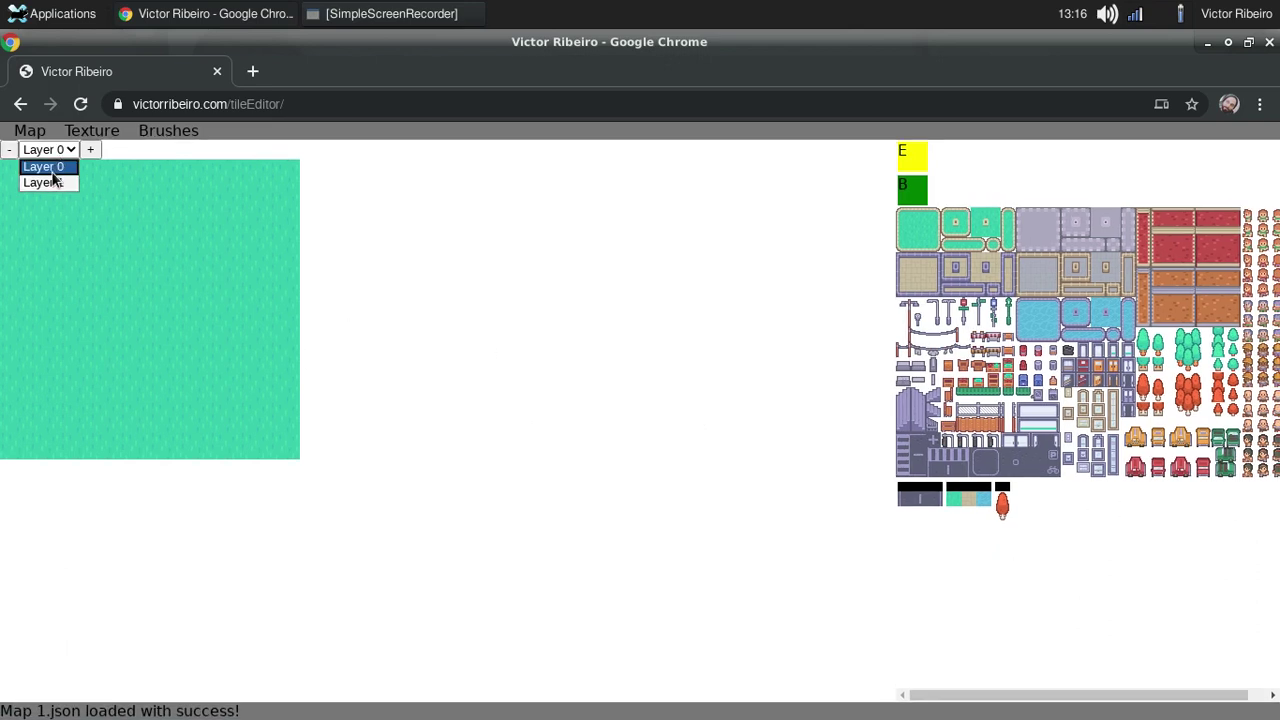
click(45, 182)
click(64, 150)
click(45, 166)
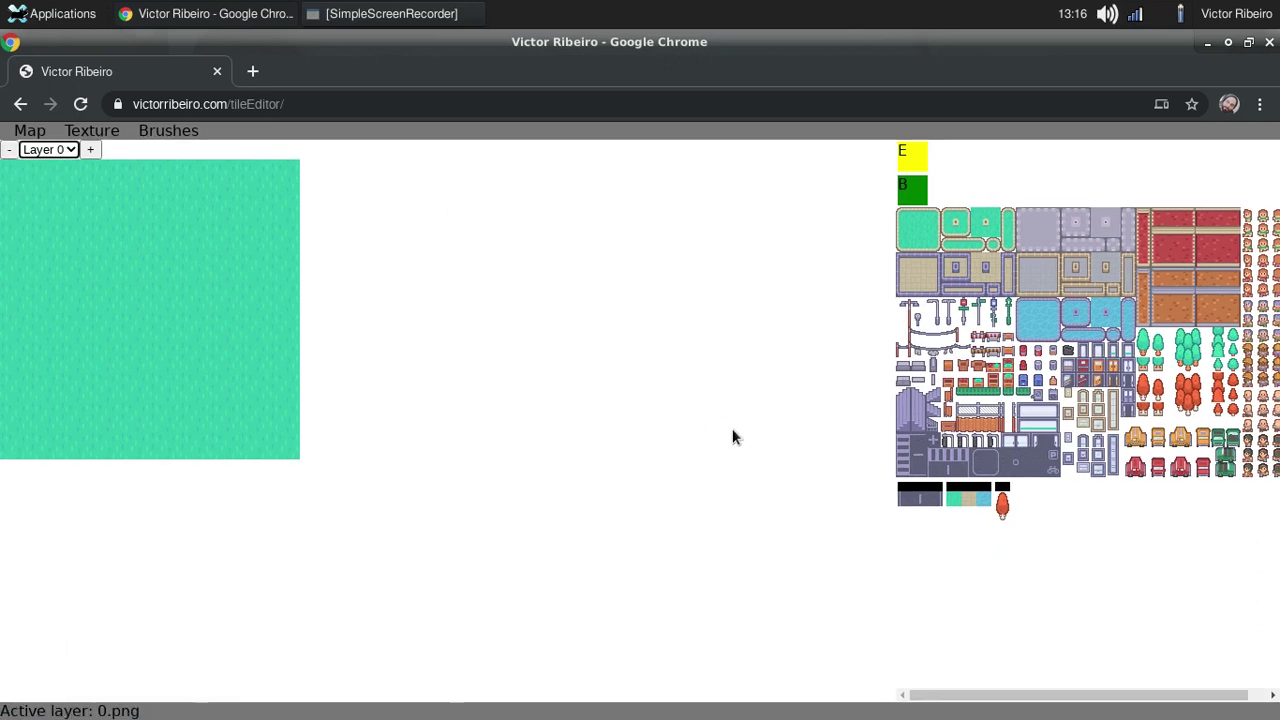
- Erase the first three top-row grass tiles, then clear the remaining grass block in one go
click(912, 162)
mouse_move(8, 176)
mouse_down()
mouse_move(272, 176)
mouse_move(279, 426)
mouse_move(244, 445)
mouse_move(52, 437)
mouse_move(4, 418)
mouse_move(2, 250)
mouse_move(43, 228)
mouse_move(22, 210)
mouse_move(39, 211)
mouse_move(58, 245)
mouse_move(55, 418)
mouse_move(229, 430)
mouse_up()
click(914, 190)
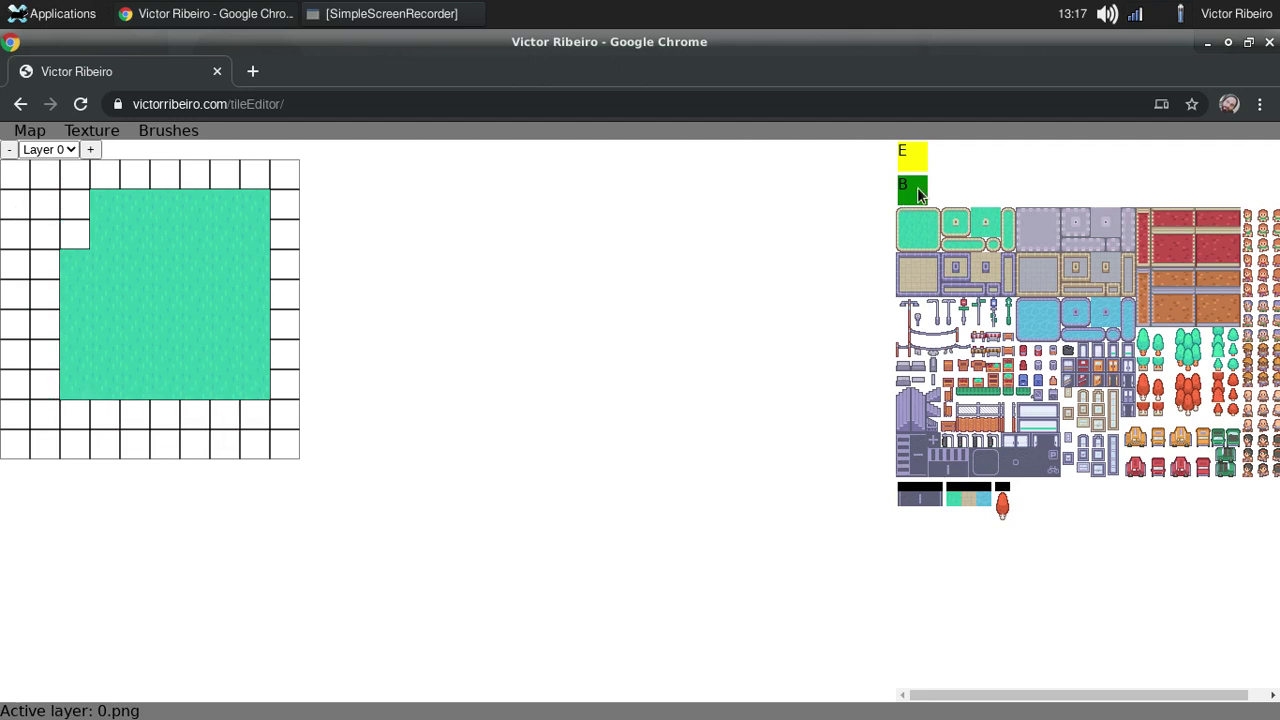
click(240, 234)
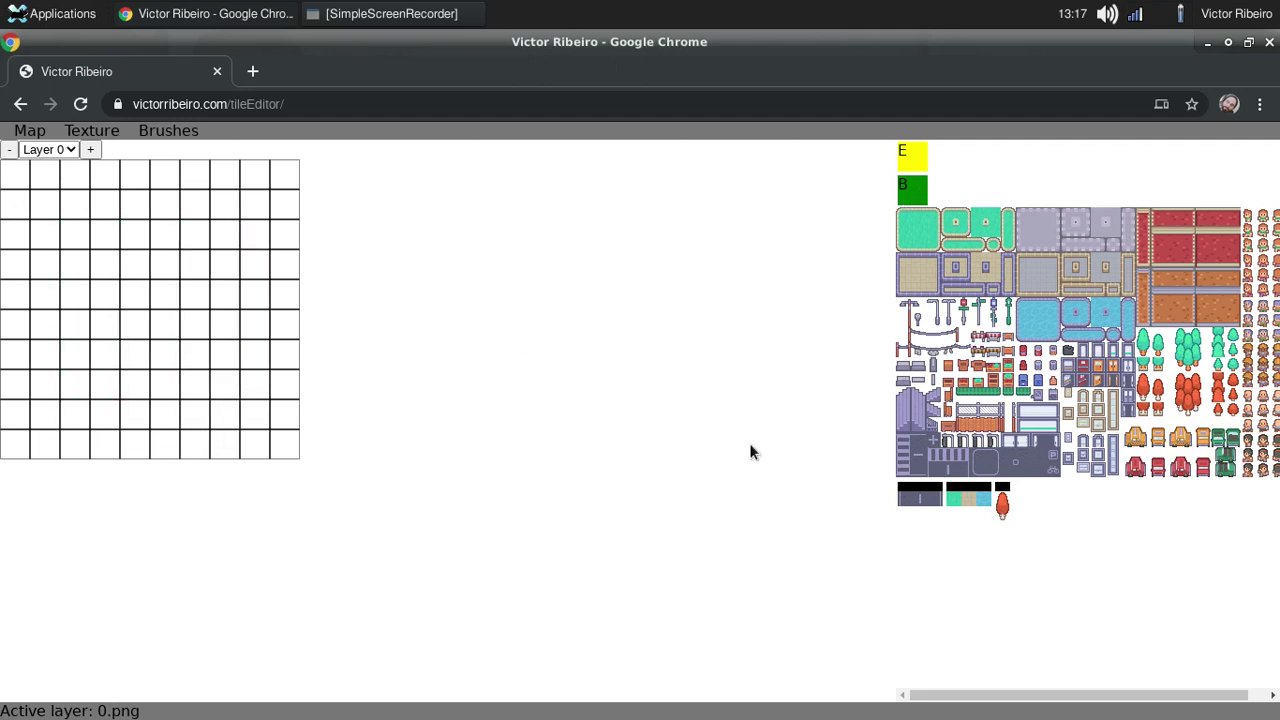